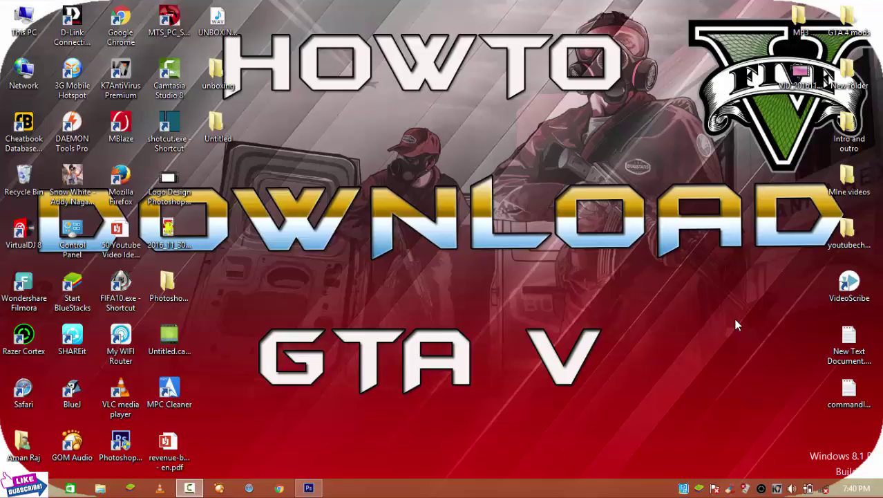
{"action": "right_click", "coordinate": [638, 241]}
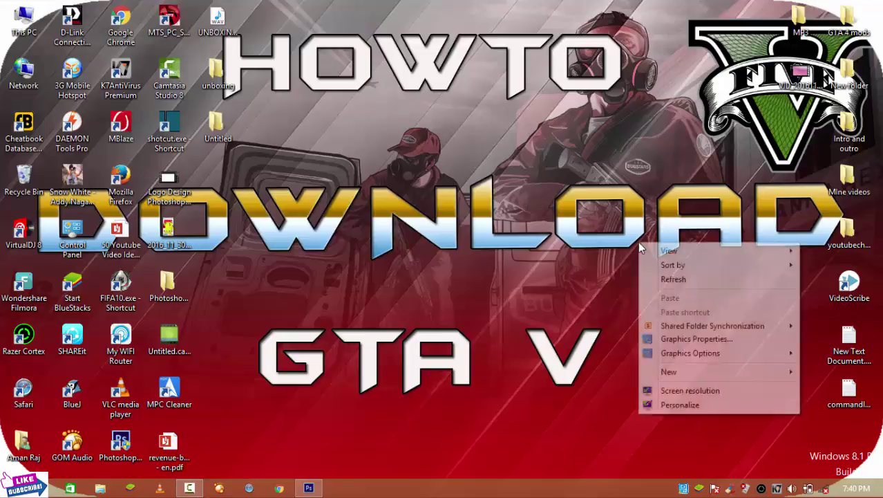
{"action": "left_click", "coordinate": [655, 280]}
{"action": "right_click", "coordinate": [364, 213]}
{"action": "left_click", "coordinate": [379, 252]}
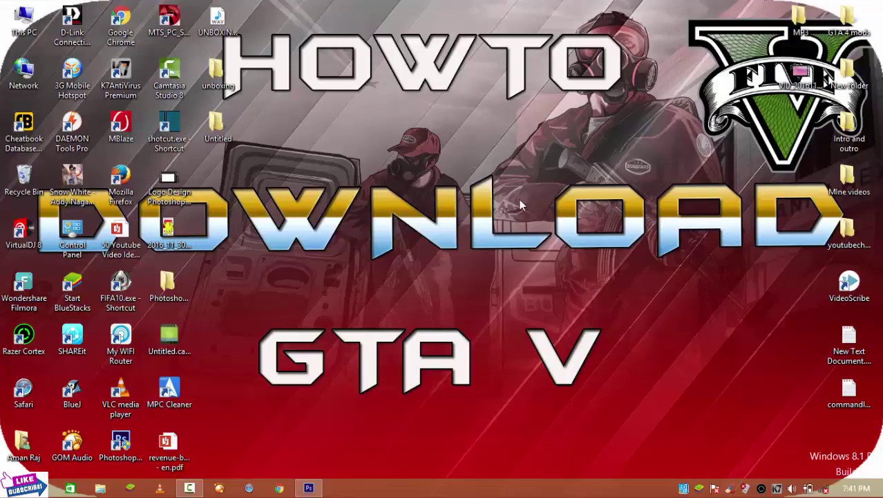
- Switch to Photoshop and open the file 2K GFX Pack.psd from the PhotoshopPortable folder
{"action": "left_click", "coordinate": [309, 487]}
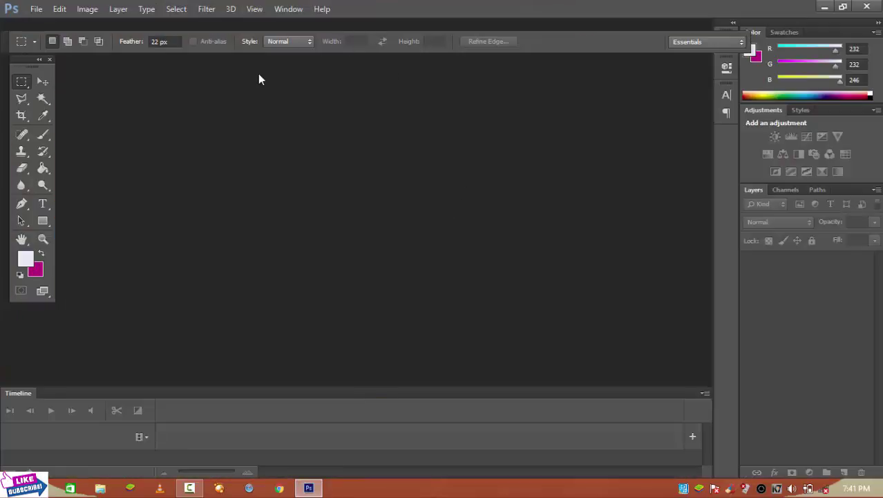
{"action": "key", "text": "ctrl+o"}
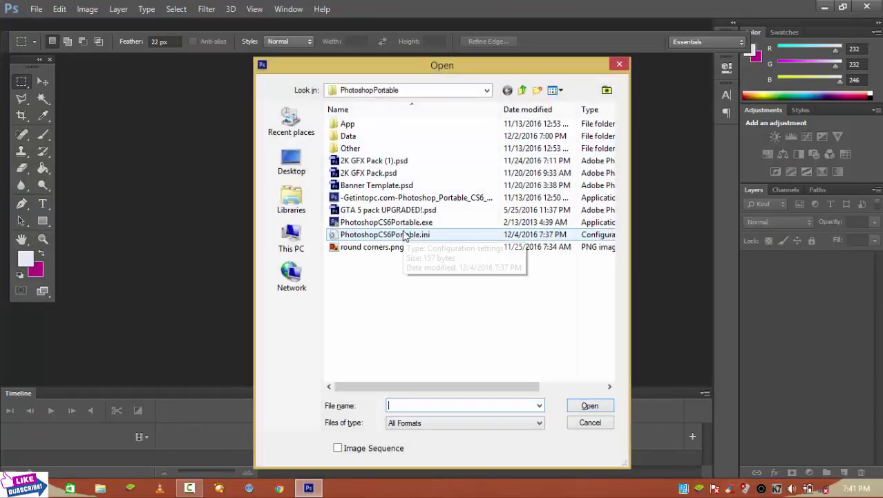
{"action": "left_click", "coordinate": [411, 161]}
{"action": "left_click", "coordinate": [413, 173]}
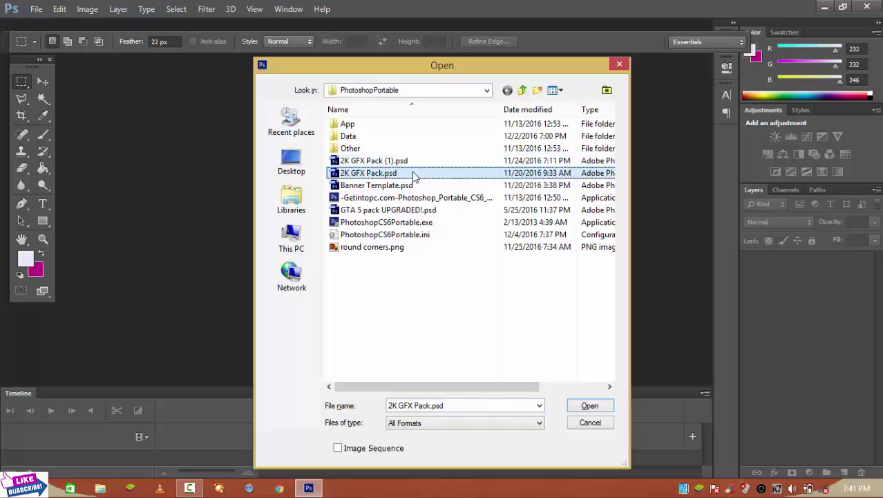
{"action": "left_click", "coordinate": [572, 406]}
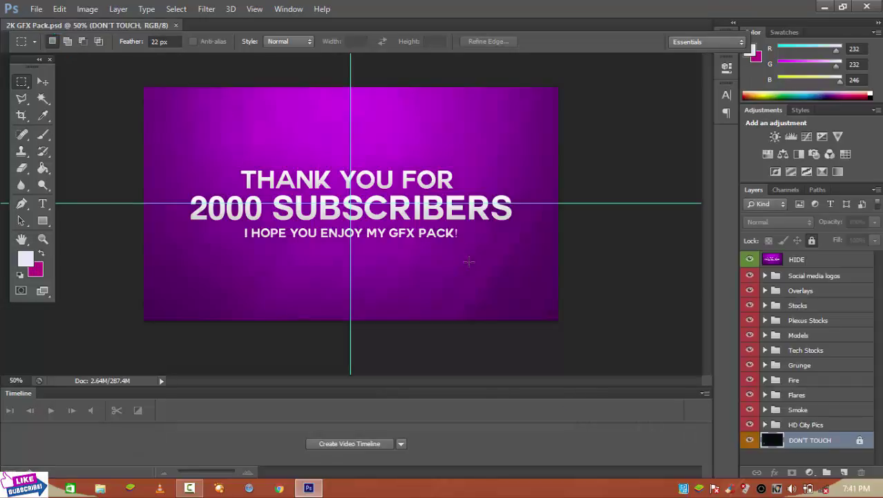
- Start a new document with a width of 1980 pixels and a height of 1080 pixels
{"action": "left_click", "coordinate": [36, 9]}
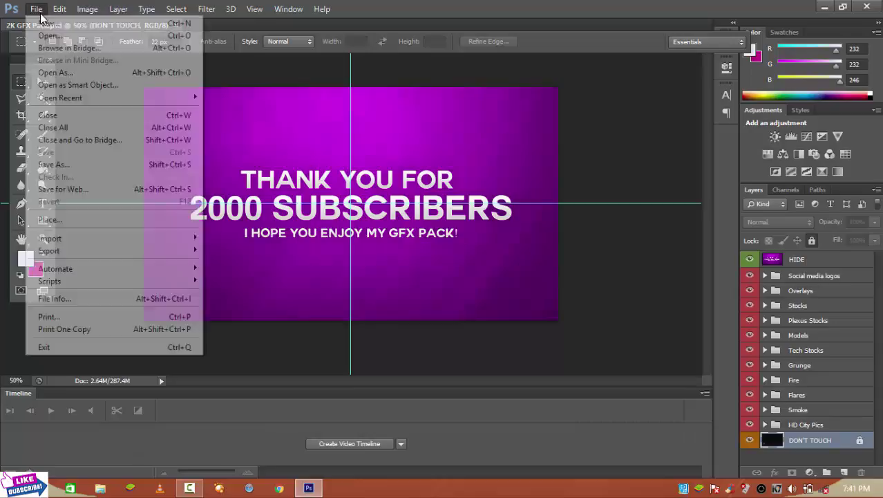
{"action": "key", "text": "Right"}
{"action": "key", "text": "Left"}
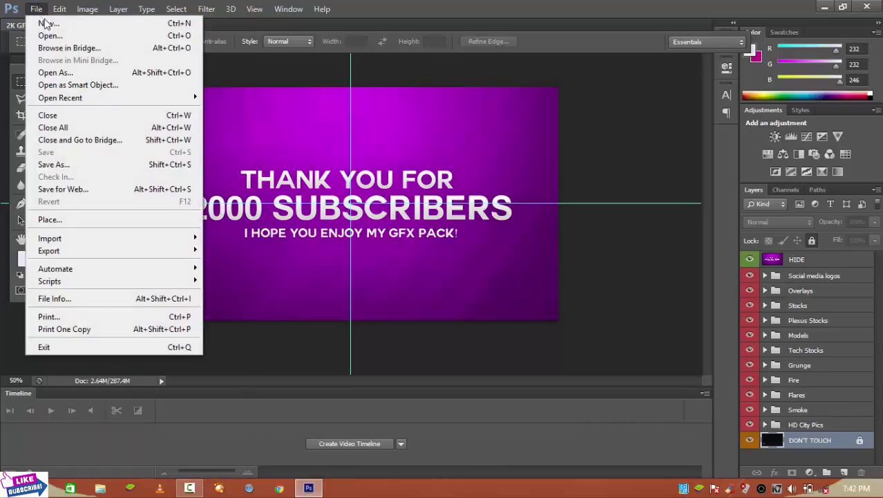
{"action": "key", "text": "Escape"}
{"action": "key", "text": "ctrl+n"}
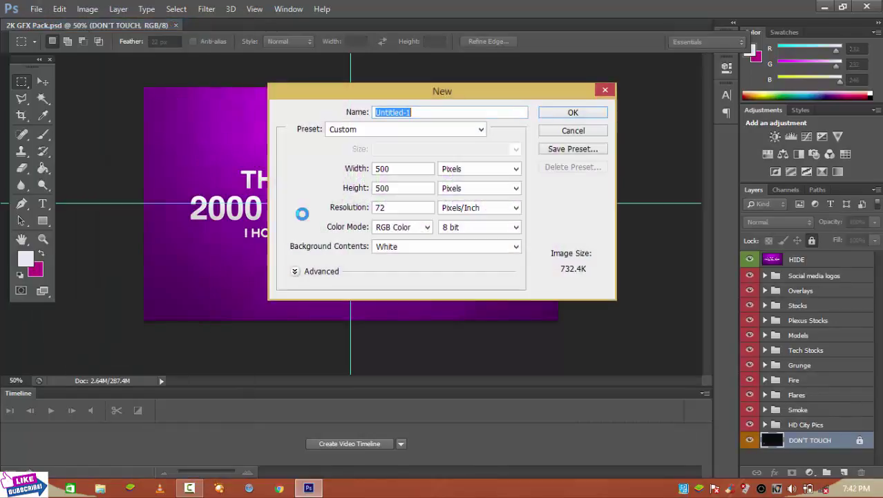
{"action": "double_click", "coordinate": [405, 169]}
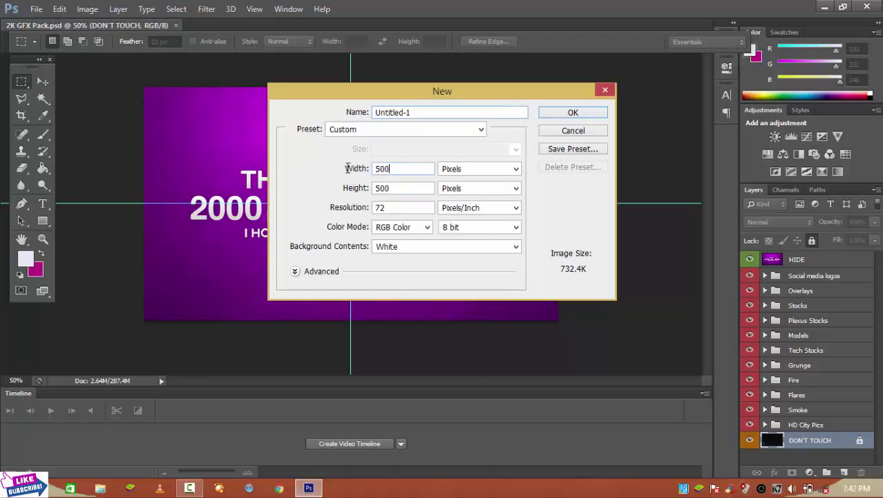
{"action": "type", "text": "1980"}
{"action": "key", "text": "Tab"}
{"action": "key", "text": "Tab"}
{"action": "type", "text": "1080"}
- Set the new document's background contents to Transparent and create it
{"action": "key", "text": "Tab"}
{"action": "key", "text": "Tab"}
{"action": "key", "text": "Tab"}
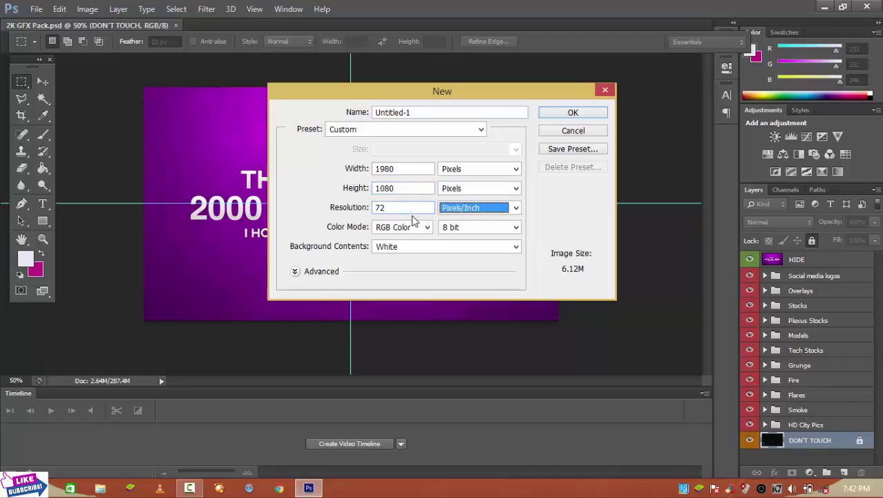
{"action": "key", "text": "Tab"}
{"action": "key", "text": "Tab"}
{"action": "left_click", "coordinate": [399, 248]}
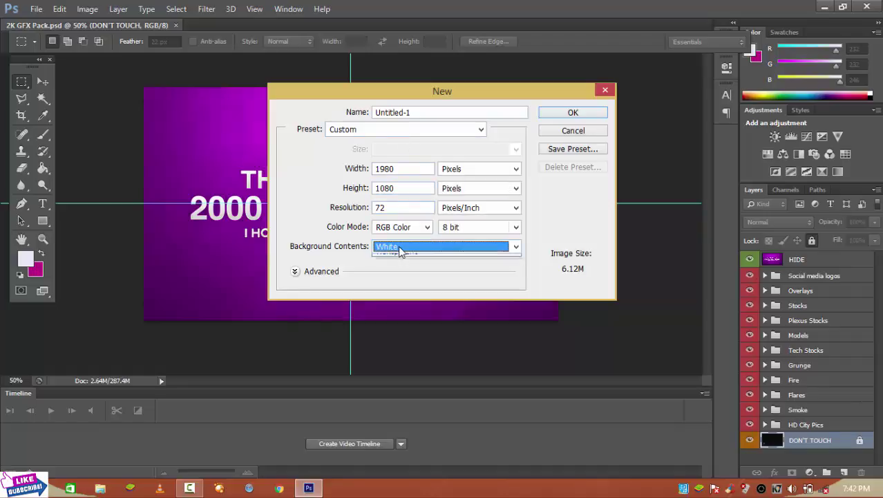
{"action": "left_click", "coordinate": [408, 283]}
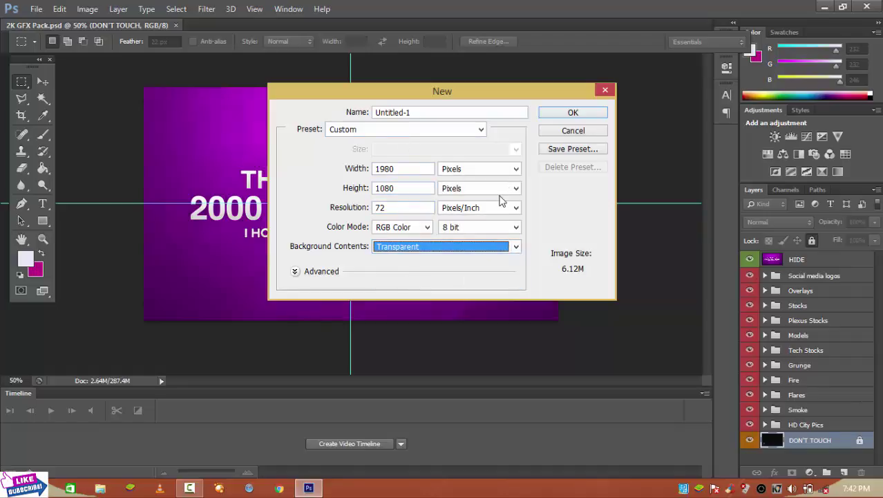
{"action": "left_click", "coordinate": [546, 114]}
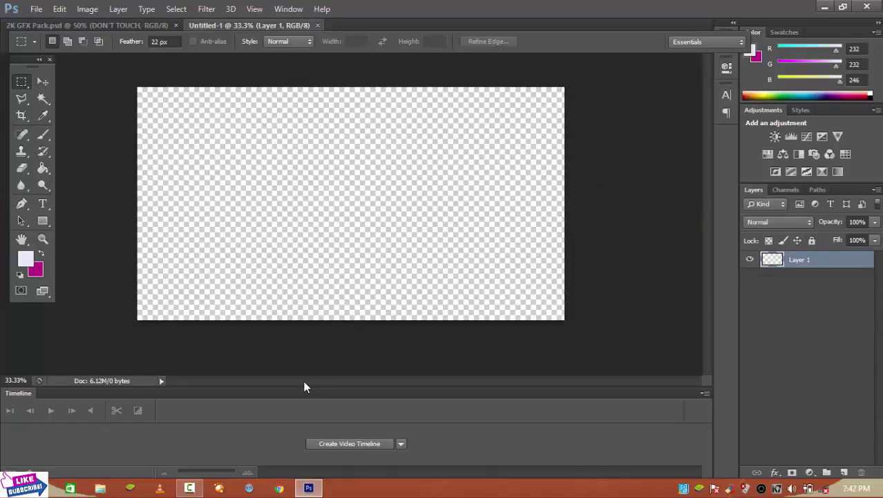
- In 2K GFX Pack.psd, expand the Overlays group and hide the HIDE and DON'T TOUCH layers
{"action": "left_click", "coordinate": [65, 26]}
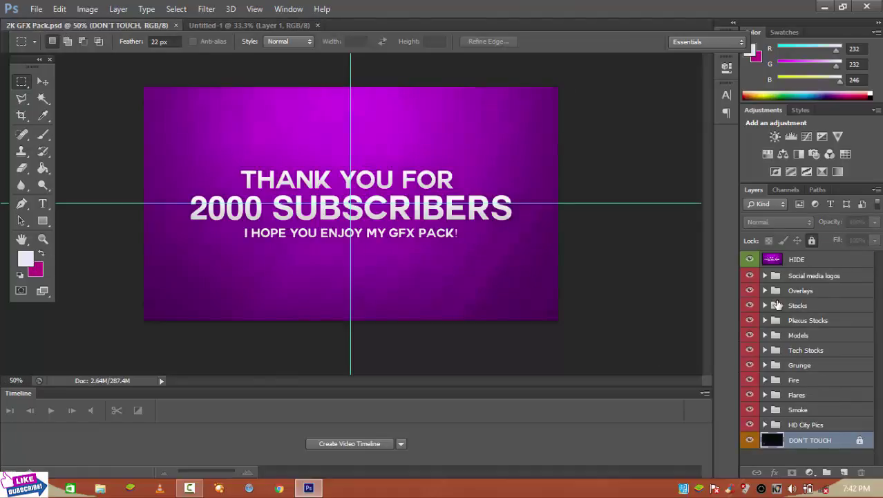
{"action": "left_click", "coordinate": [765, 290]}
{"action": "left_click", "coordinate": [750, 308]}
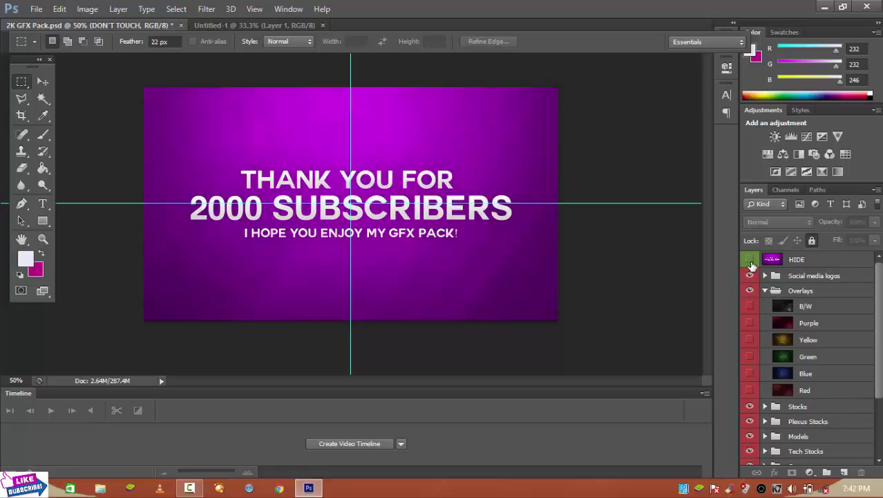
{"action": "left_click", "coordinate": [750, 260]}
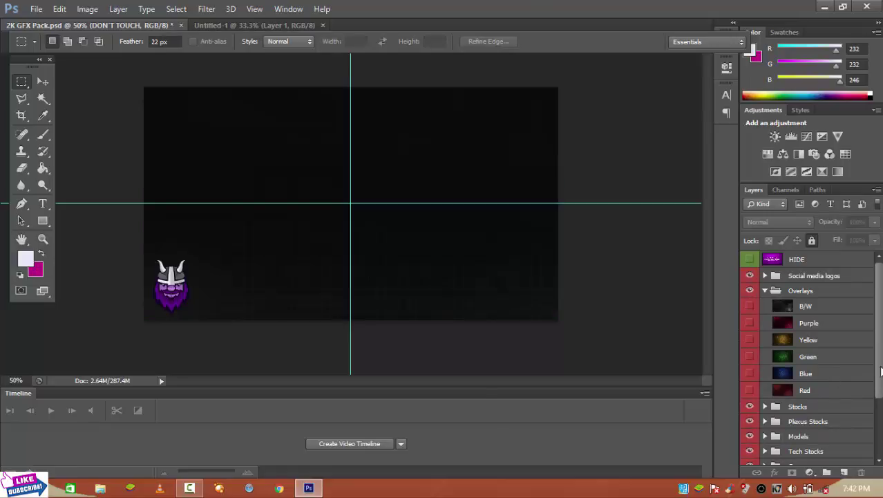
{"action": "scroll", "coordinate": [882, 345], "scroll_direction": "down", "scroll_amount": 3}
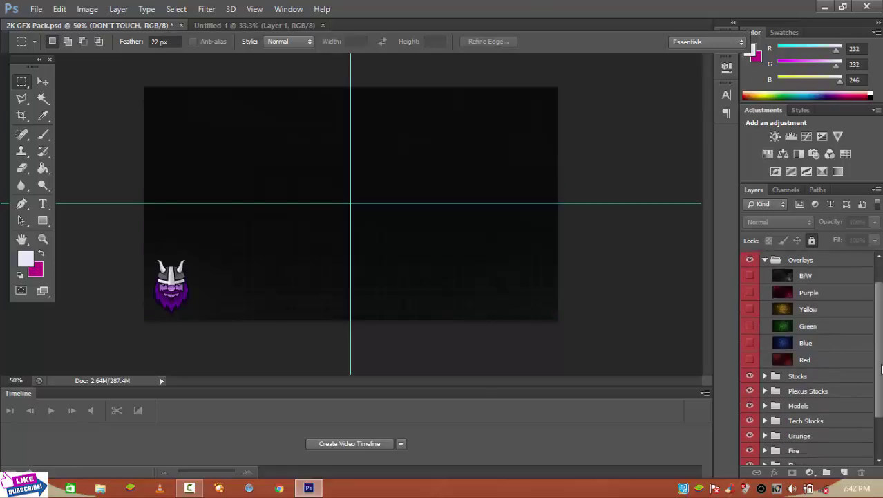
{"action": "left_click", "coordinate": [750, 456]}
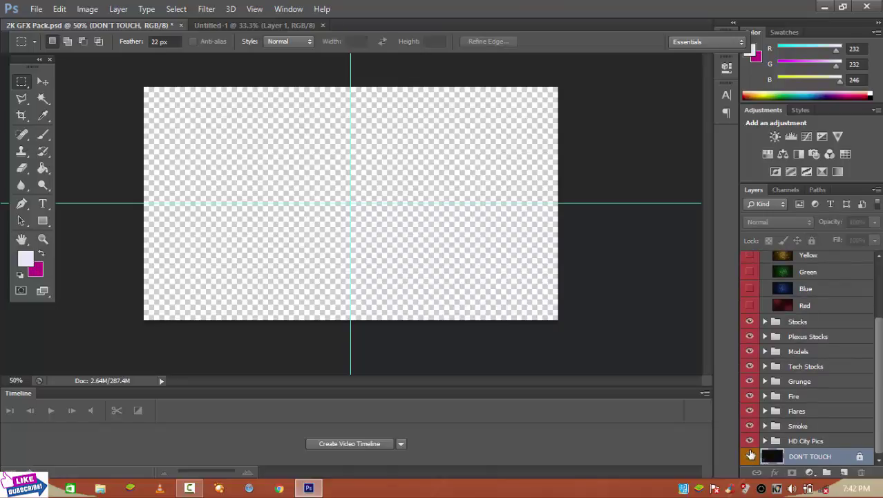
{"action": "left_click_drag", "start_coordinate": [879, 323], "coordinate": [879, 265]}
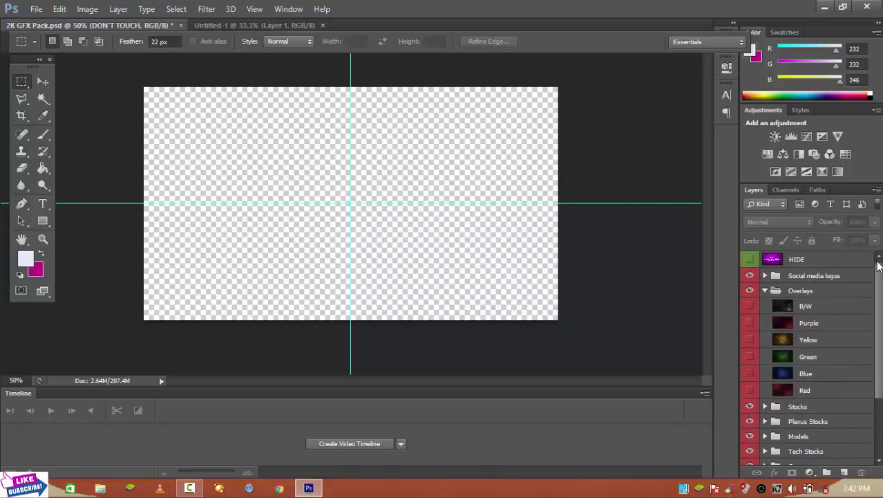
- Preview the B/W and Yellow overlays one at a time, hiding each again
{"action": "left_click", "coordinate": [749, 305]}
{"action": "left_click", "coordinate": [749, 305]}
{"action": "left_click", "coordinate": [750, 340]}
{"action": "left_click", "coordinate": [750, 341]}
- Show the Green overlay layer, select its entire canvas area and copy it
{"action": "left_click", "coordinate": [750, 356]}
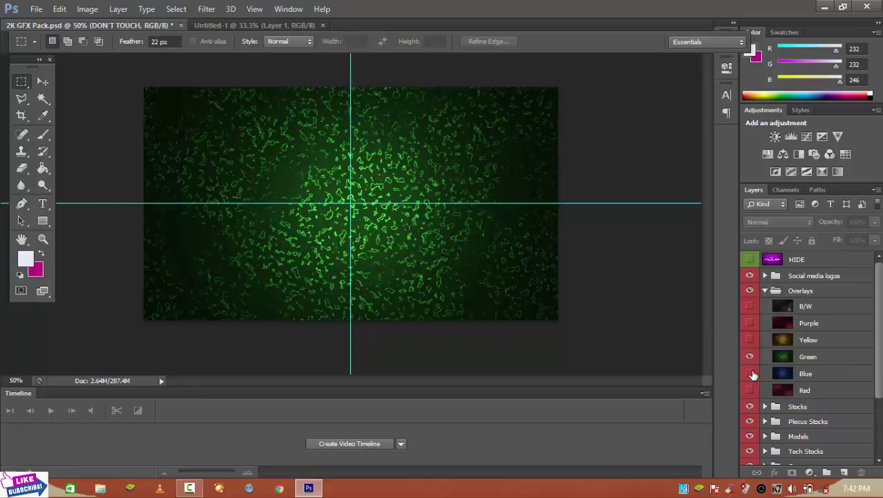
{"action": "left_click", "coordinate": [780, 355]}
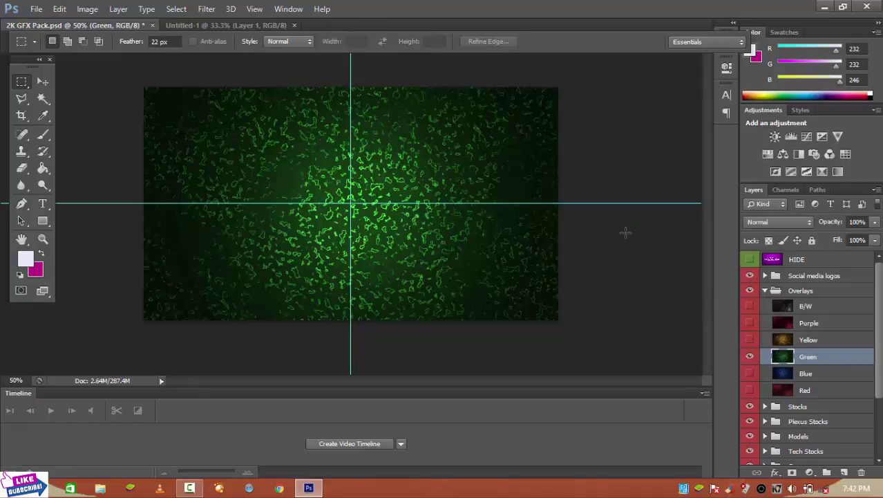
{"action": "key", "text": "ctrl+a"}
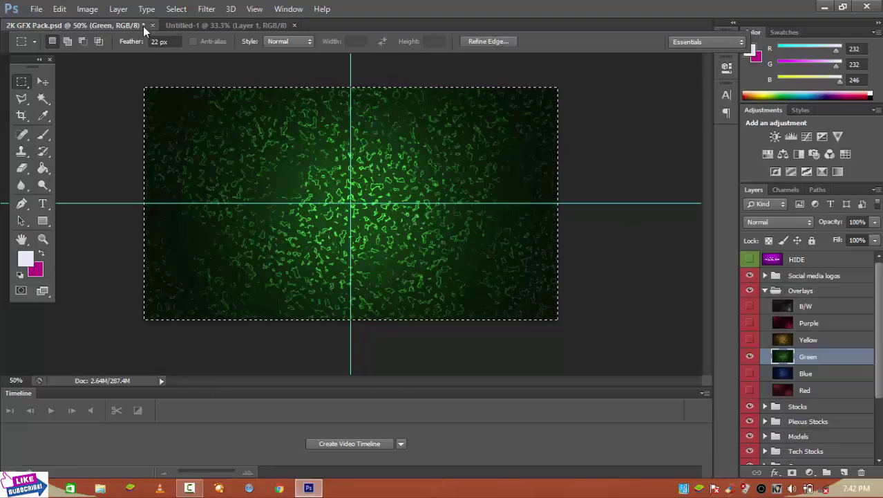
- Paste the copied green overlay into Untitled-1, discard that document without saving, and keep 2K GFX Pack.psd open
{"action": "left_click", "coordinate": [207, 25]}
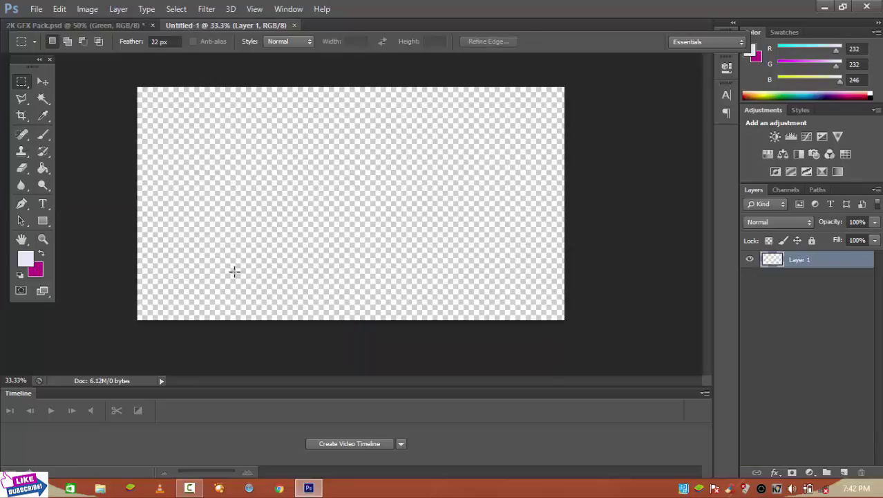
{"action": "key", "text": "ctrl+v"}
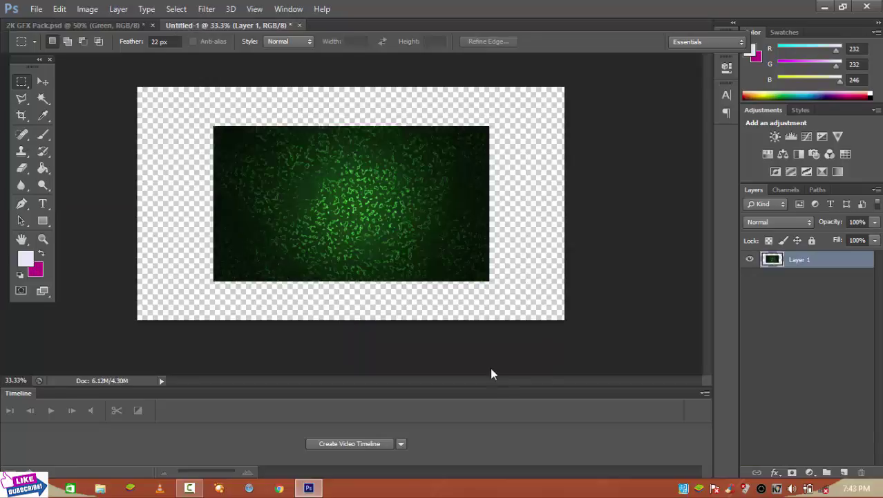
{"action": "key", "text": "ctrl+t"}
{"action": "key", "text": "Return"}
{"action": "key", "text": "ctrl+q"}
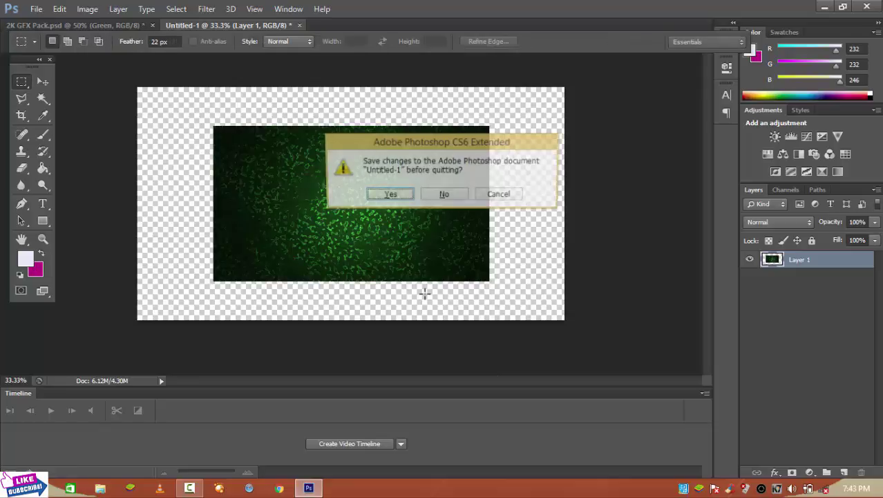
{"action": "left_click", "coordinate": [442, 196]}
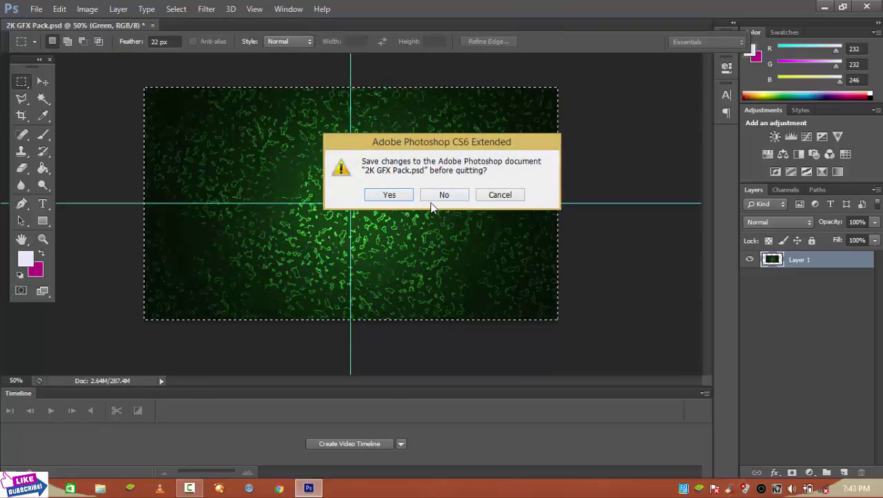
{"action": "left_click", "coordinate": [490, 197]}
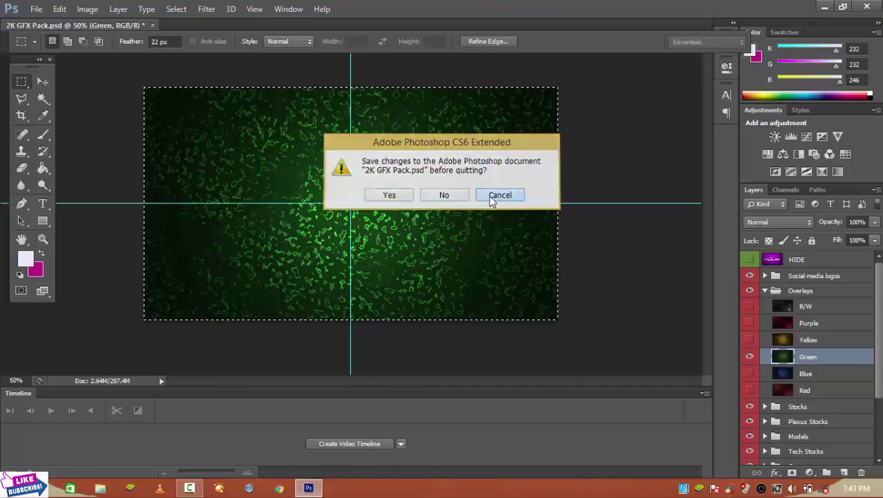
- Start another new document and set its width to 1920 pixels
{"action": "left_click", "coordinate": [59, 9]}
{"action": "left_click", "coordinate": [52, 23]}
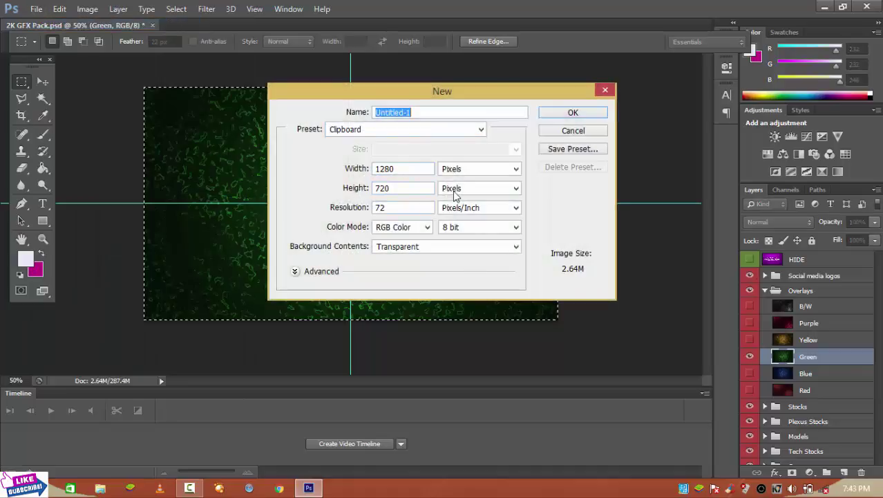
{"action": "left_click_drag", "start_coordinate": [421, 169], "coordinate": [311, 162]}
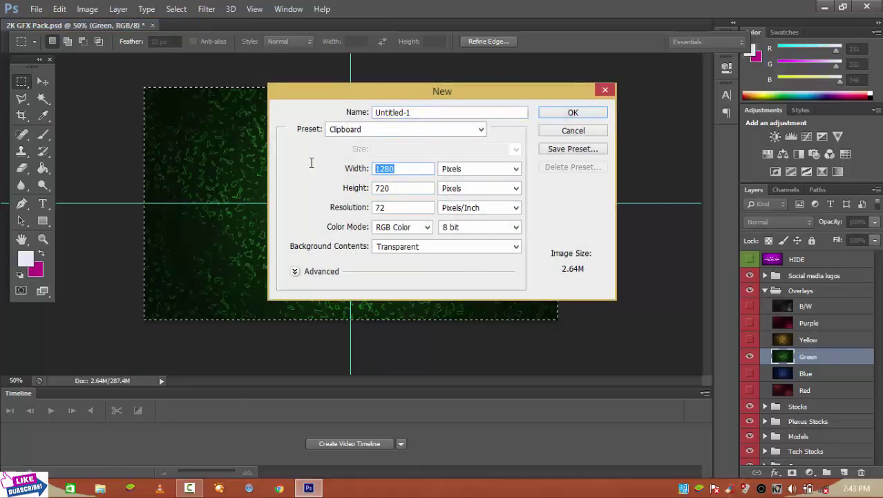
{"action": "type", "text": "1980"}
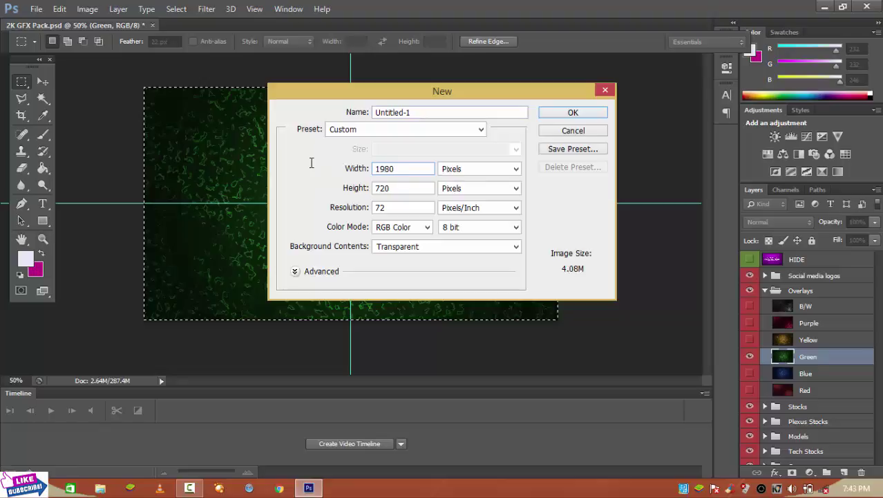
{"action": "key", "text": "Tab"}
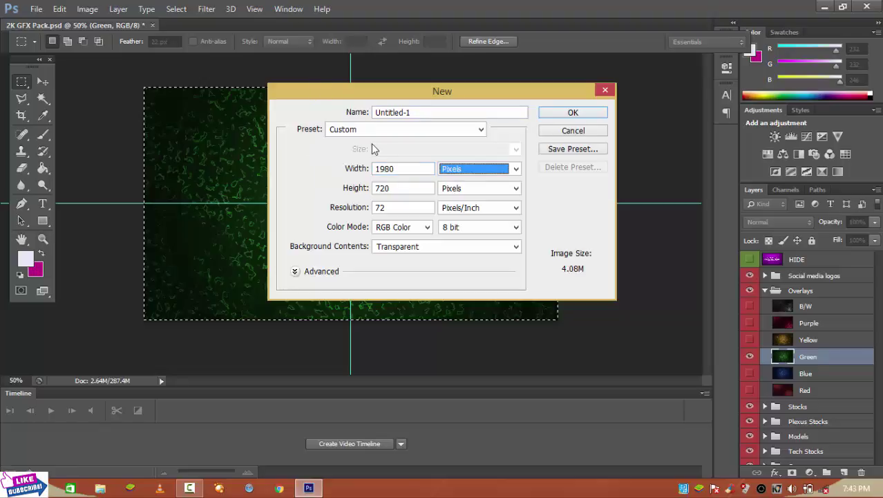
{"action": "left_click_drag", "start_coordinate": [402, 169], "coordinate": [385, 171]}
{"action": "type", "text": "20"}
- Set the height to 1080 pixels and create the document with a transparent background
{"action": "key", "text": "Tab"}
{"action": "key", "text": "Tab"}
{"action": "type", "text": "1080"}
{"action": "key", "text": "Tab"}
{"action": "key", "text": "Tab"}
{"action": "key", "text": "Tab"}
{"action": "key", "text": "Tab"}
{"action": "key", "text": "Return"}
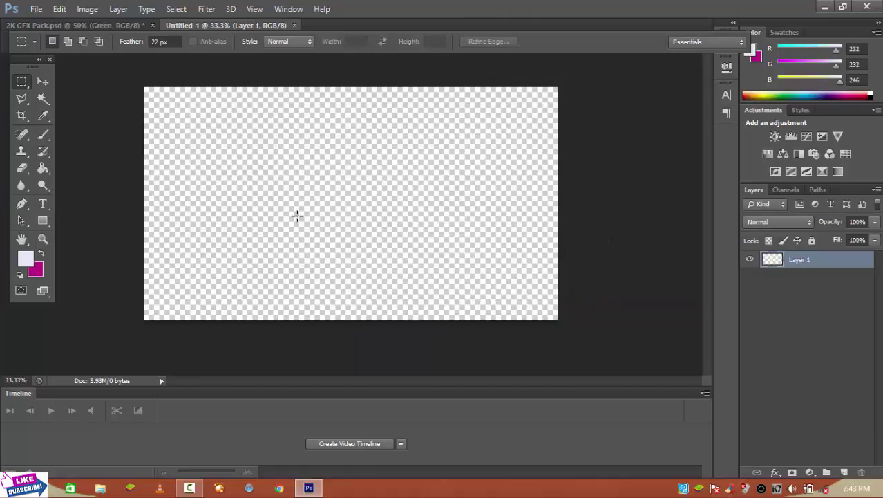
- Paste the copied green overlay and scale it to about 183% width and 203% height so it covers the whole canvas
{"action": "key", "text": "ctrl+v"}
{"action": "key", "text": "ctrl+t"}
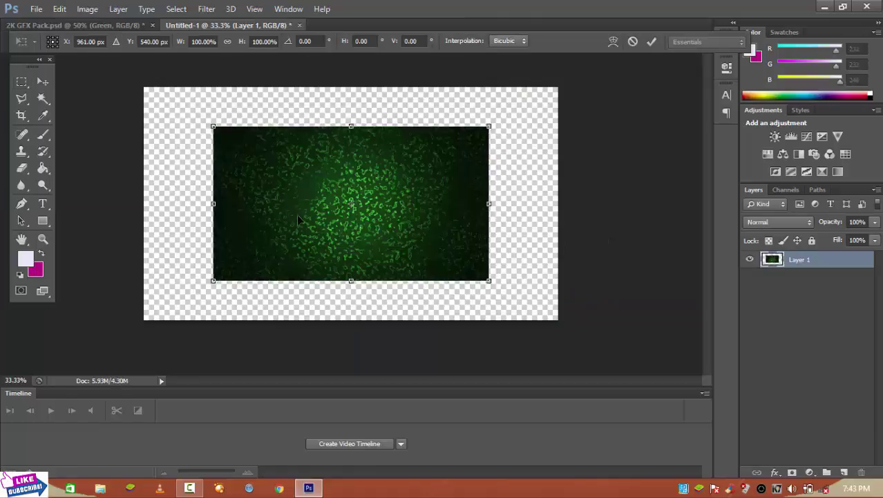
{"action": "left_click_drag", "start_coordinate": [316, 226], "coordinate": [204, 148]}
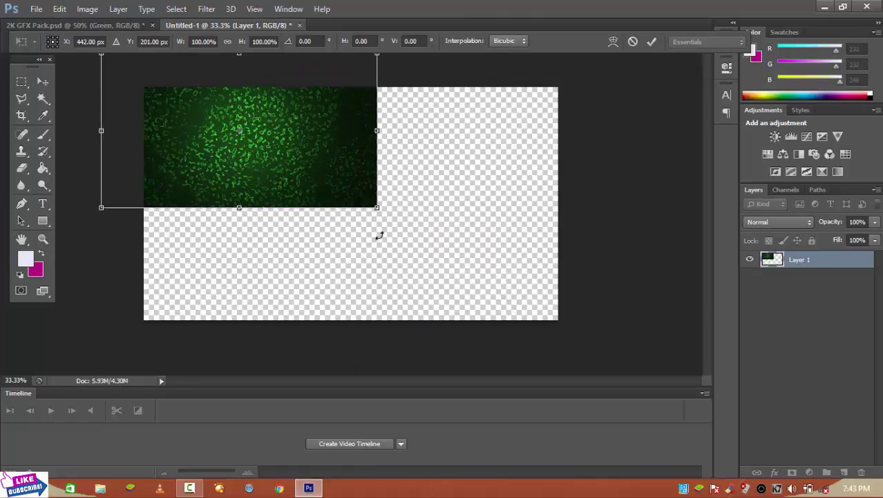
{"action": "left_click_drag", "start_coordinate": [482, 303], "coordinate": [608, 367]}
{"action": "left_click_drag", "start_coordinate": [461, 256], "coordinate": [451, 249]}
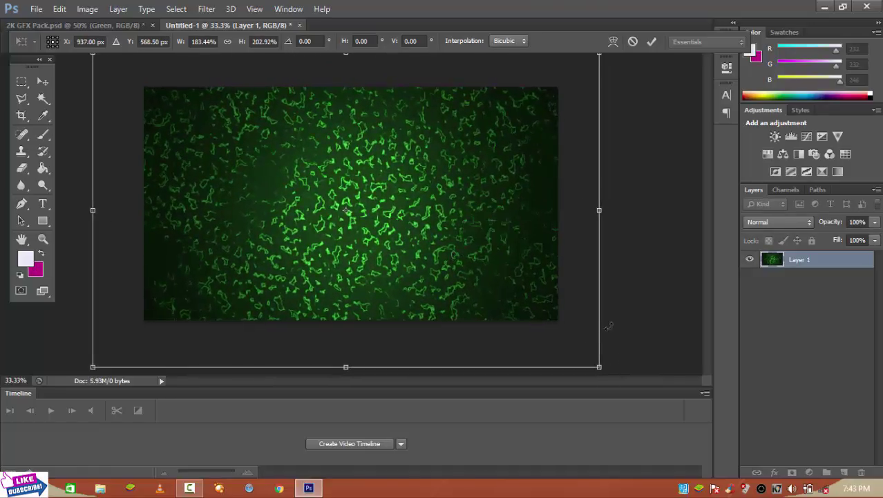
{"action": "key", "text": "Return"}
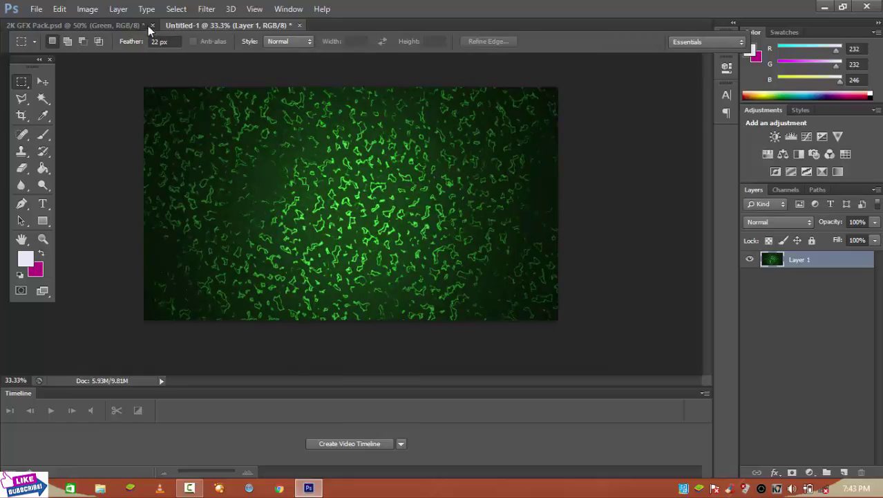
- Start a text line on the Untitled-1 canvas with the Type tool and set its font to BatmanForeverAlternate
{"action": "left_click", "coordinate": [114, 24]}
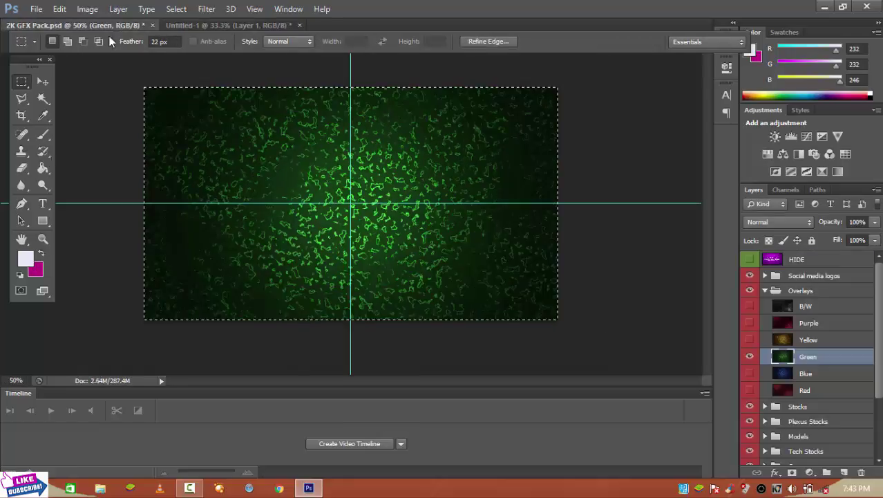
{"action": "left_click", "coordinate": [43, 205]}
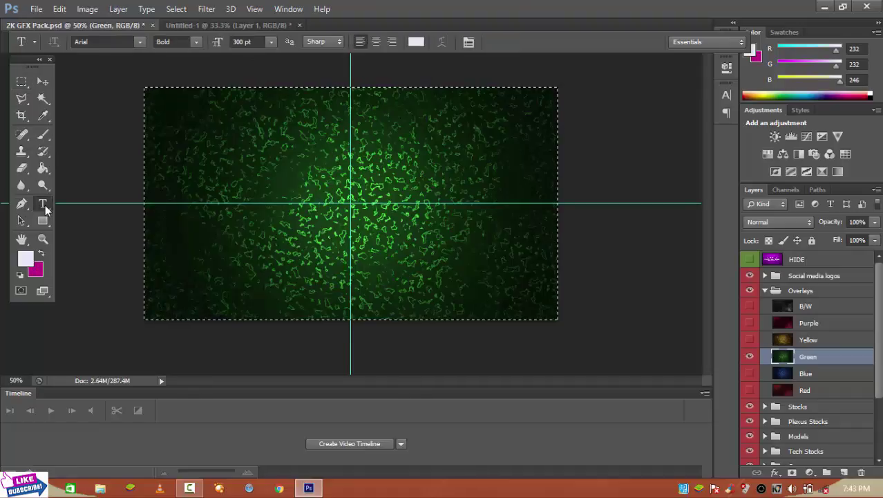
{"action": "left_click", "coordinate": [164, 26]}
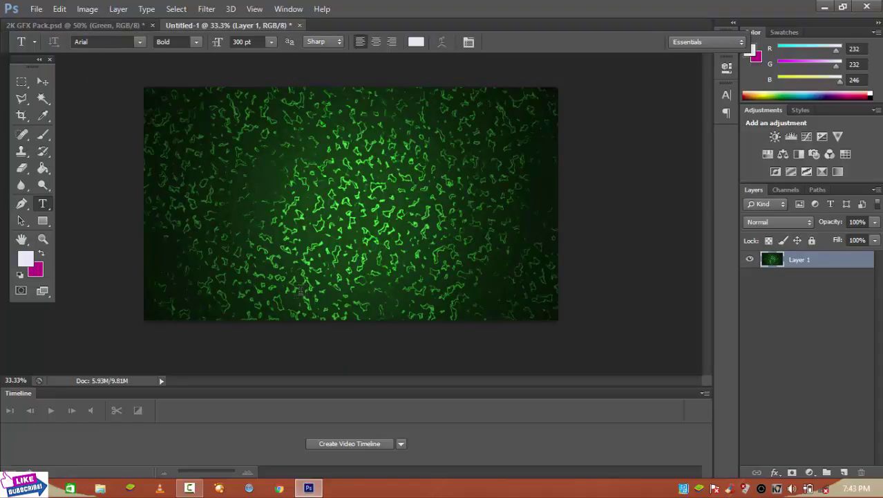
{"action": "left_click", "coordinate": [278, 183]}
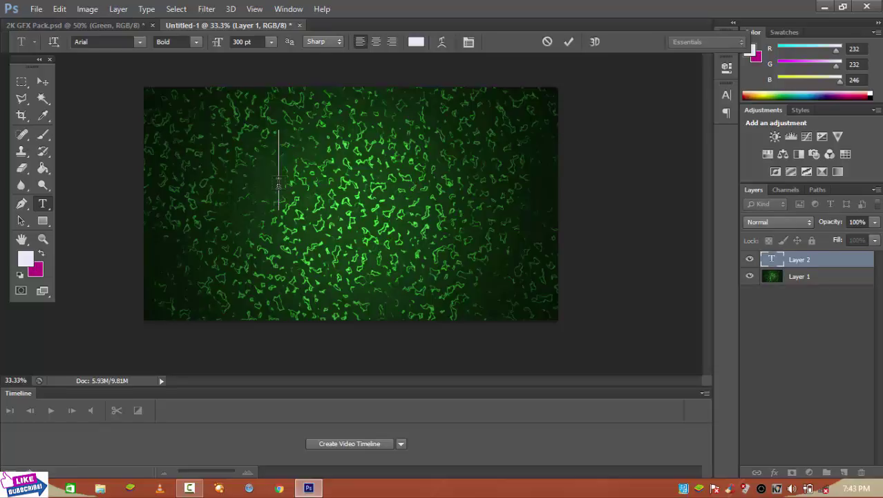
{"action": "type", "text": "F"}
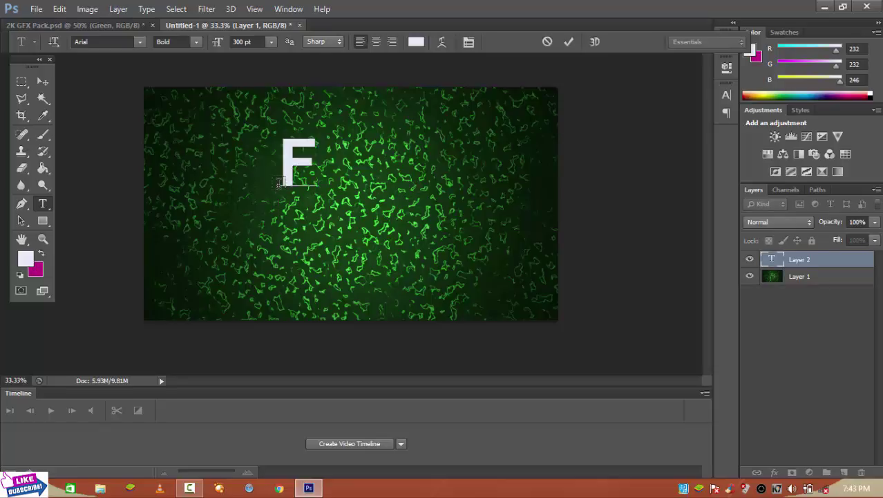
{"action": "key", "text": "BackSpace"}
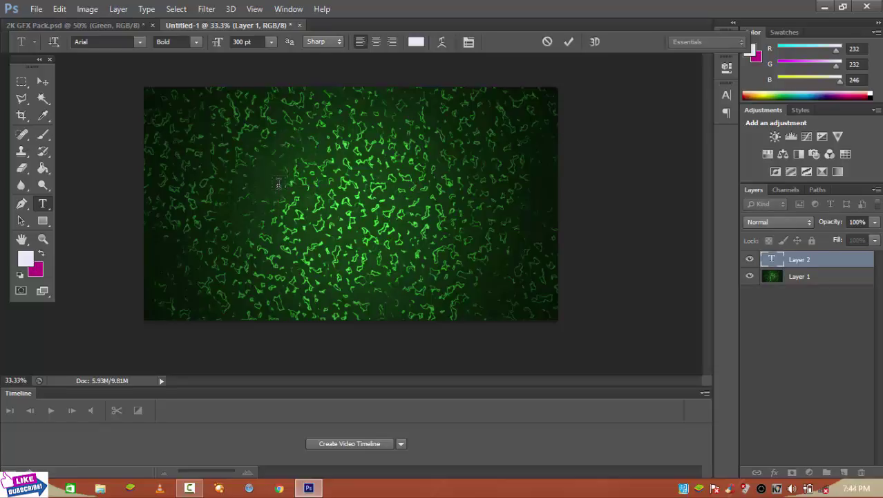
{"action": "left_click", "coordinate": [140, 42]}
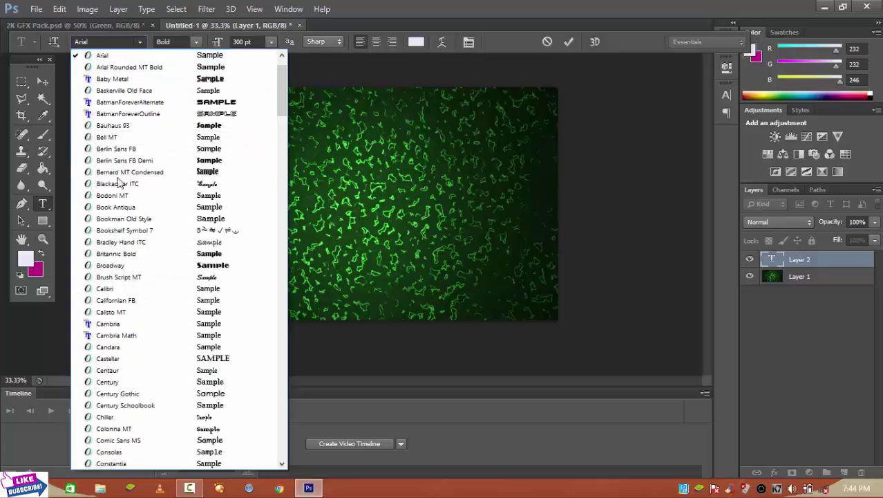
{"action": "left_click", "coordinate": [114, 104]}
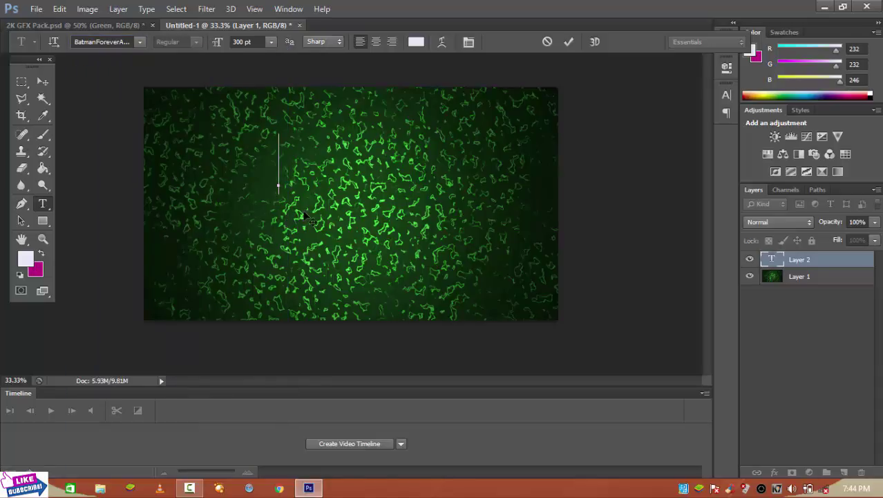
- Enter the text "HOW TO", place it centred along the canvas's upper edge and commit it
{"action": "type", "text": "HW"}
{"action": "key", "text": "BackSpace"}
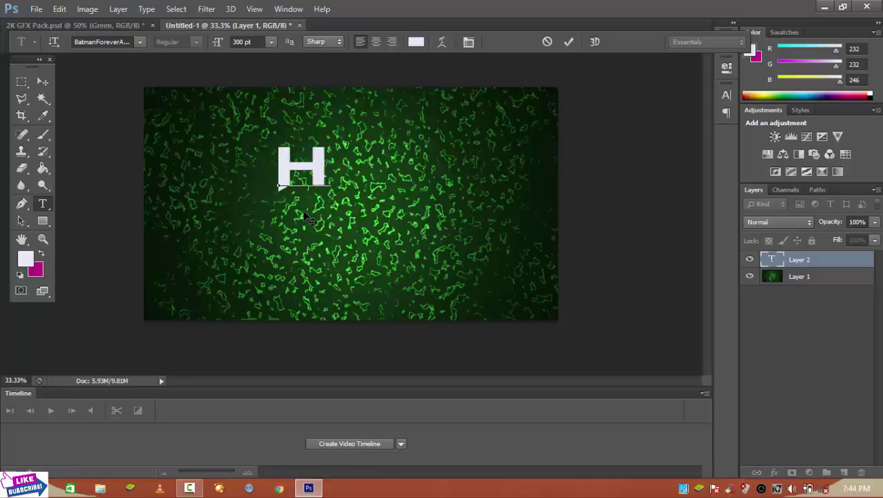
{"action": "type", "text": "OW TO"}
{"action": "left_click_drag", "start_coordinate": [384, 247], "coordinate": [297, 192]}
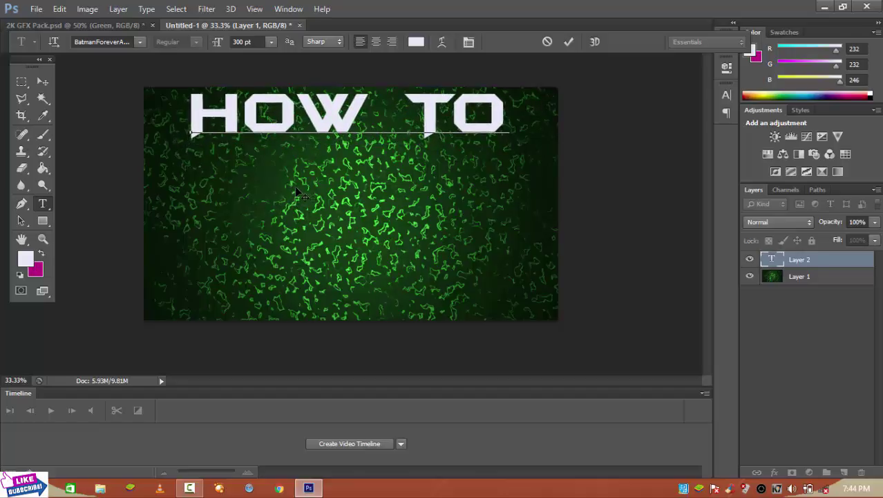
{"action": "left_click", "coordinate": [774, 377]}
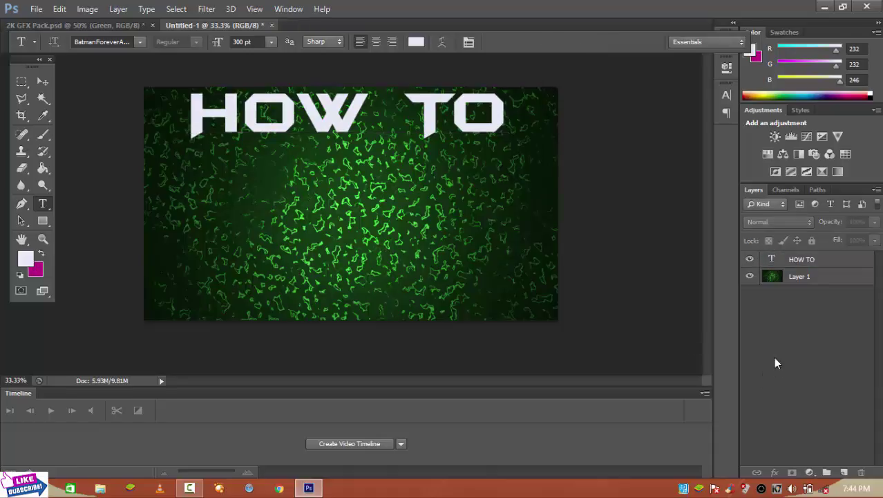
- Apply Stroke, Inner Shadow, Outer Glow and Drop Shadow layer effects to the HOW TO text
{"action": "right_click", "coordinate": [779, 268]}
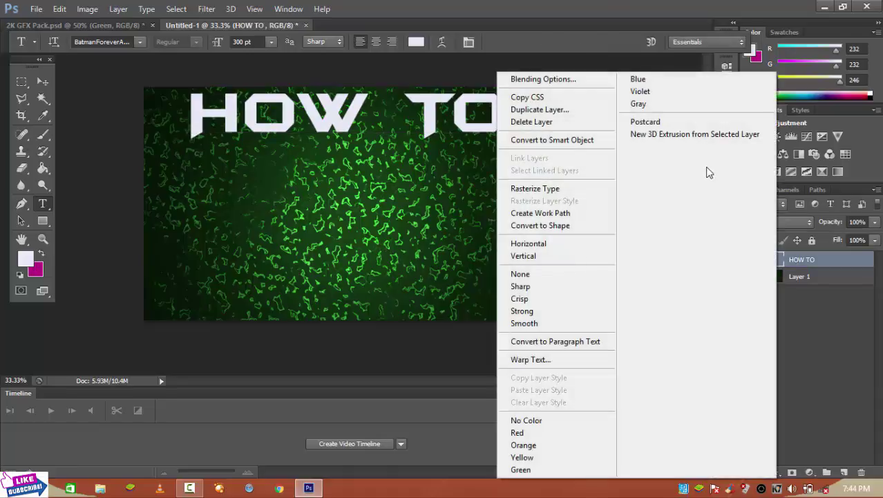
{"action": "left_click", "coordinate": [591, 83]}
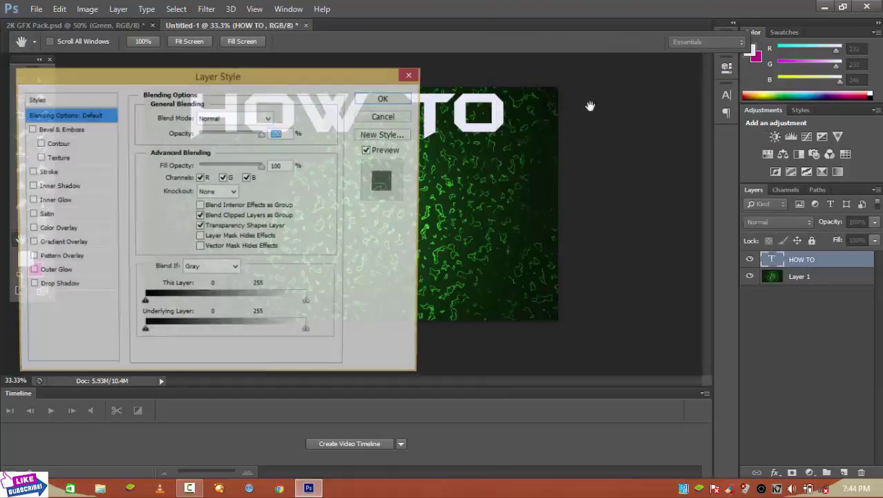
{"action": "left_click_drag", "start_coordinate": [130, 78], "coordinate": [150, 126]}
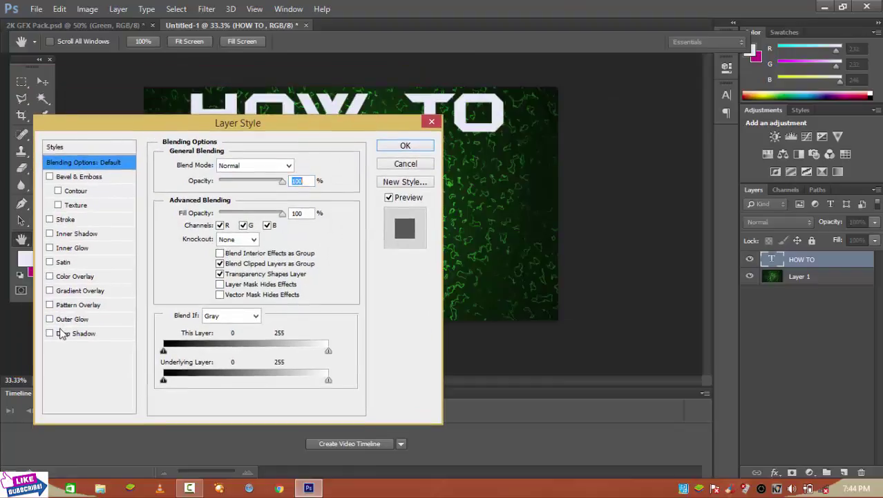
{"action": "left_click", "coordinate": [50, 333]}
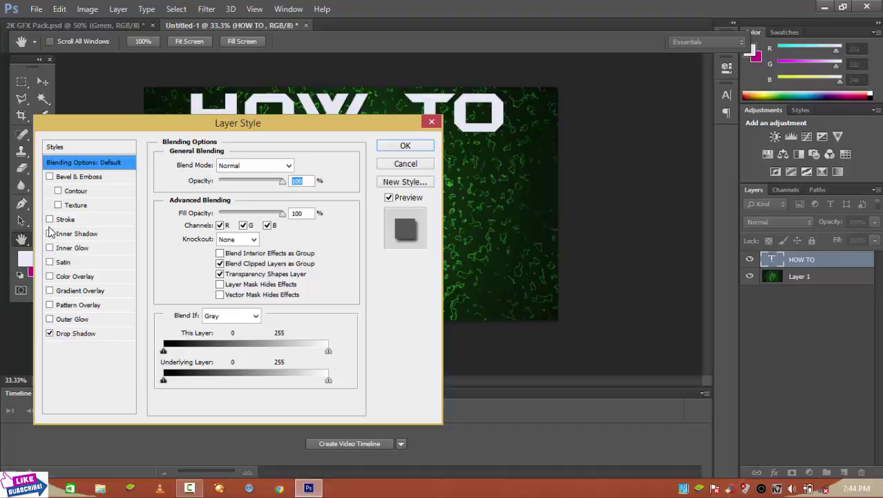
{"action": "left_click", "coordinate": [50, 233]}
{"action": "left_click", "coordinate": [50, 220]}
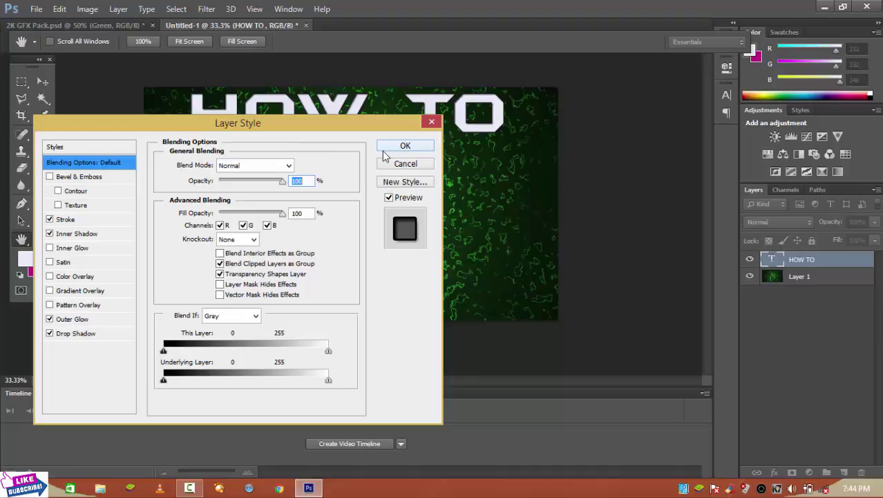
{"action": "left_click", "coordinate": [404, 147]}
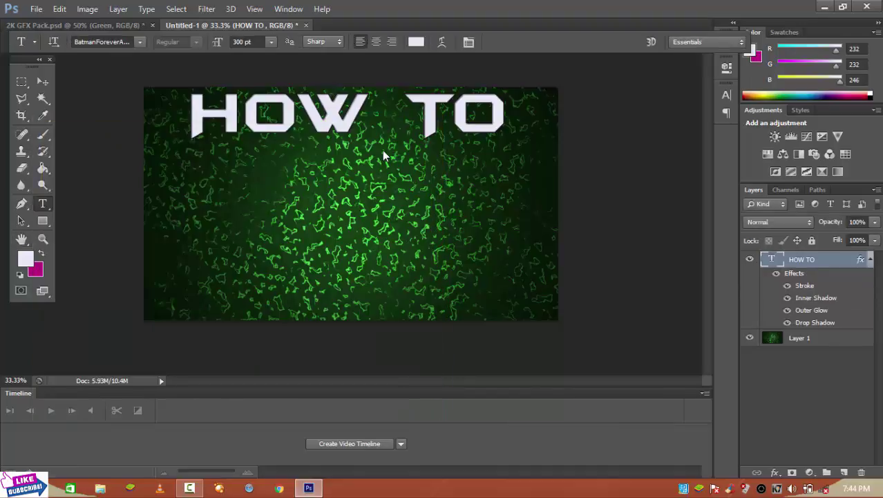
- Add a second text line reading "make customa" below HOW TO and shift it toward the canvas's left edge
{"action": "left_click", "coordinate": [186, 218]}
{"action": "type", "text": "MAKE"}
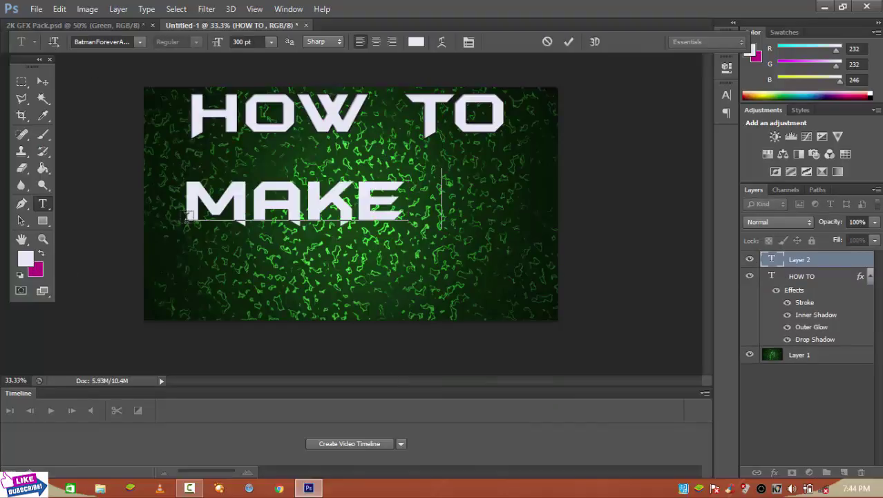
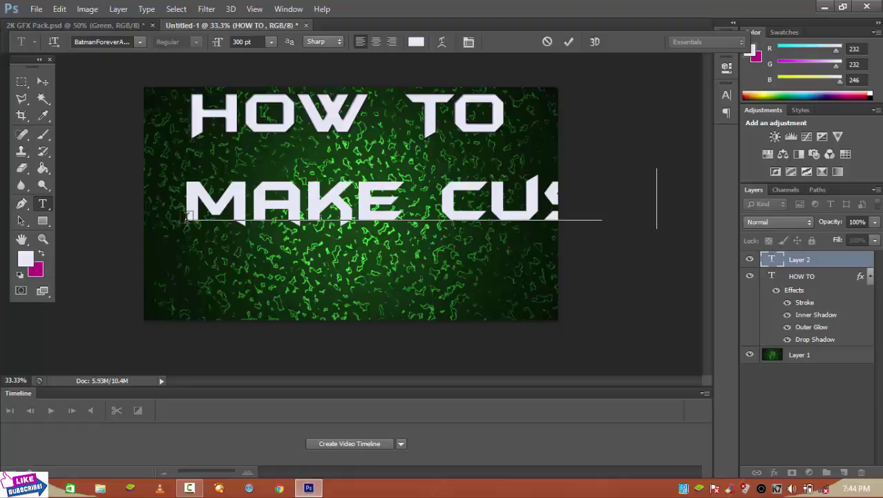
{"action": "left_click_drag", "start_coordinate": [283, 267], "coordinate": [255, 265]}
{"action": "key", "text": "ctrl+t"}
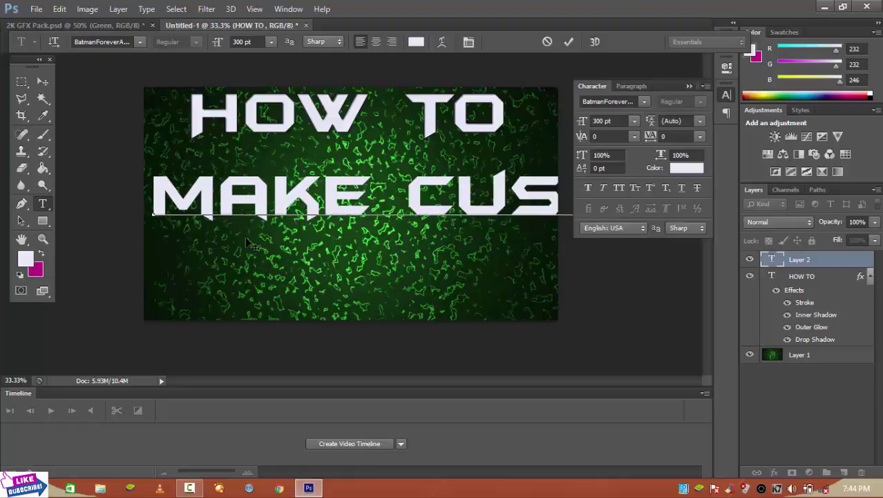
{"action": "left_click", "coordinate": [698, 82]}
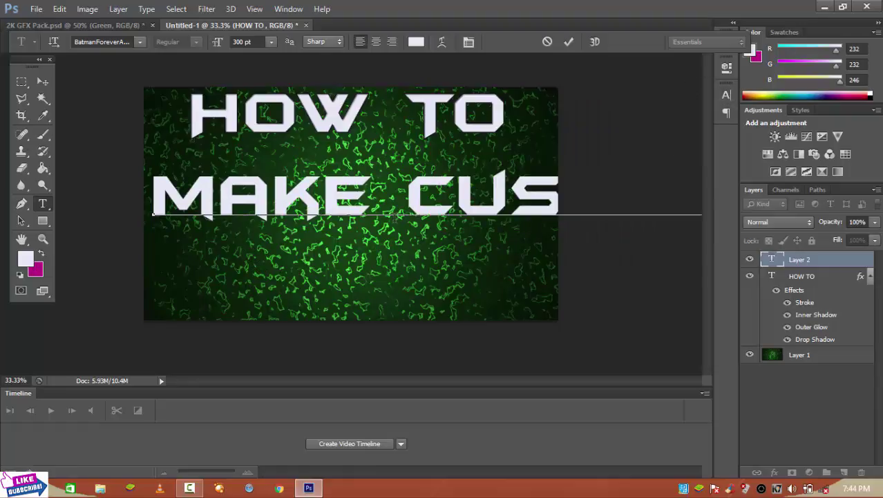
- Select all text in the "make customa" line and set its font size to 200 pt
{"action": "key", "text": "ctrl+a"}
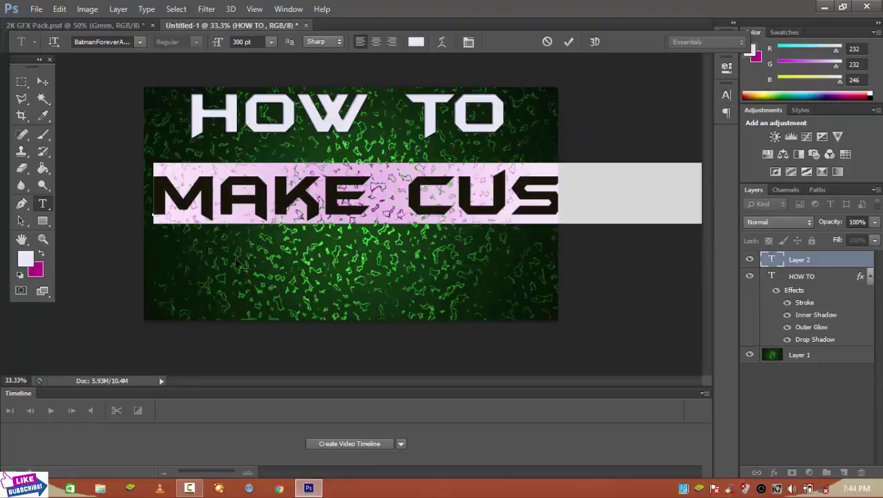
{"action": "key", "text": "ctrl+t"}
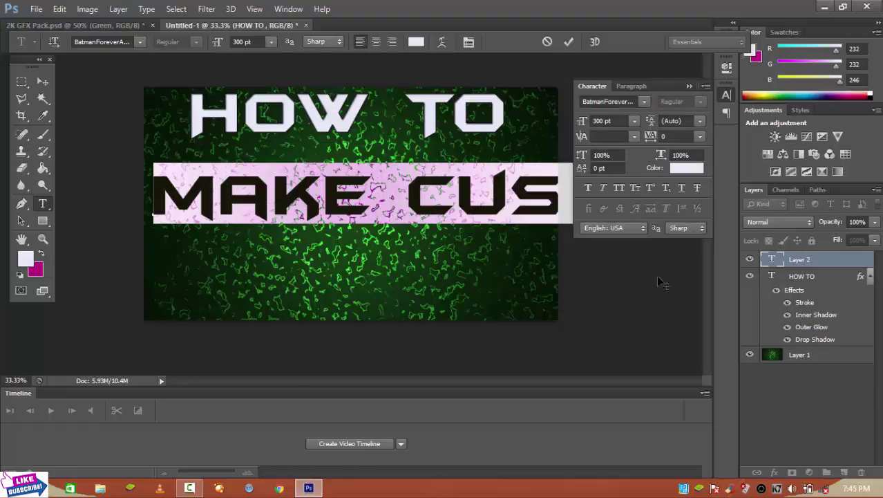
{"action": "left_click", "coordinate": [635, 121]}
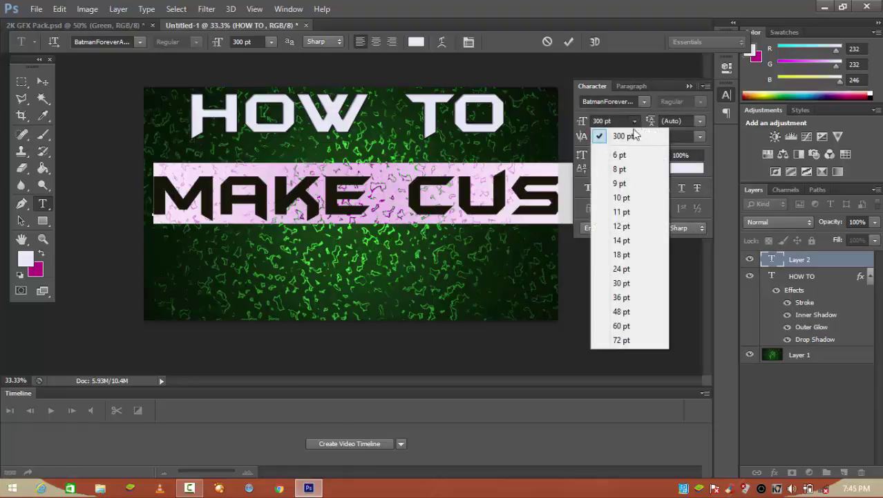
{"action": "left_click", "coordinate": [604, 125]}
{"action": "double_click", "coordinate": [596, 121]}
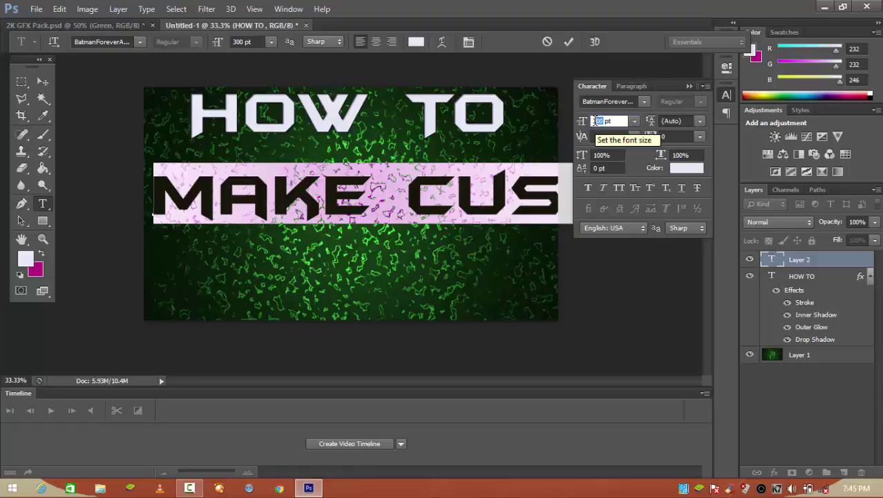
{"action": "type", "text": "3"}
{"action": "type", "text": "200"}
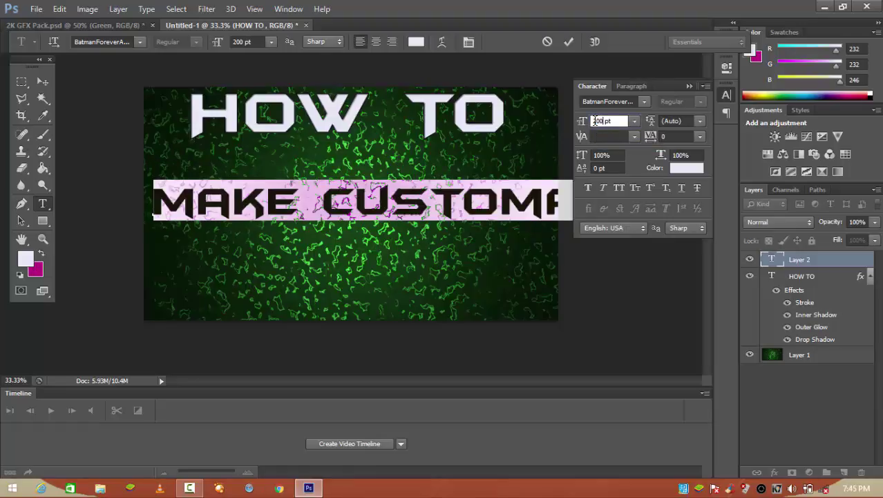
{"action": "left_click", "coordinate": [691, 84]}
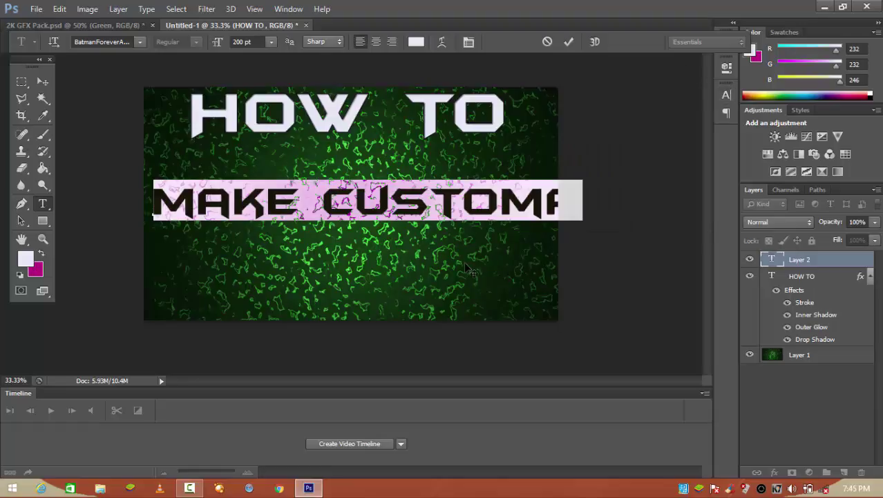
- Move the "make customa" line up and slightly left beneath HOW TO, keep its text and commit it
{"action": "left_click_drag", "start_coordinate": [456, 254], "coordinate": [445, 233]}
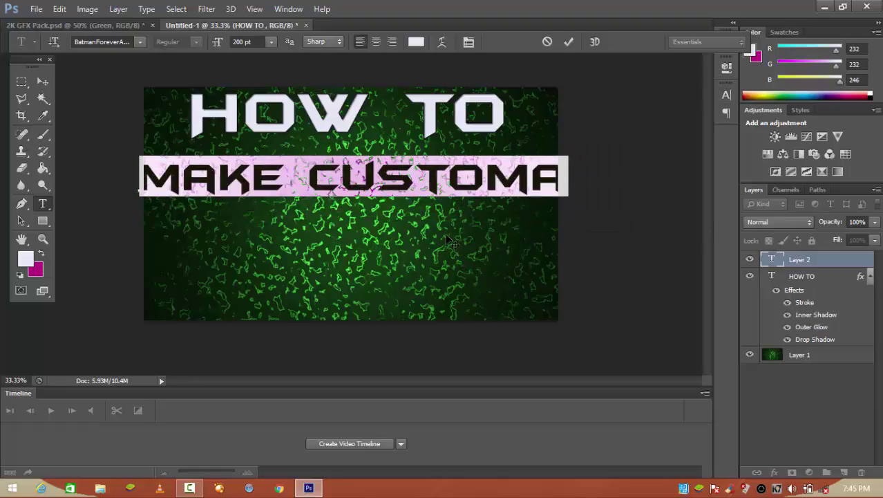
{"action": "key", "text": "BackSpace"}
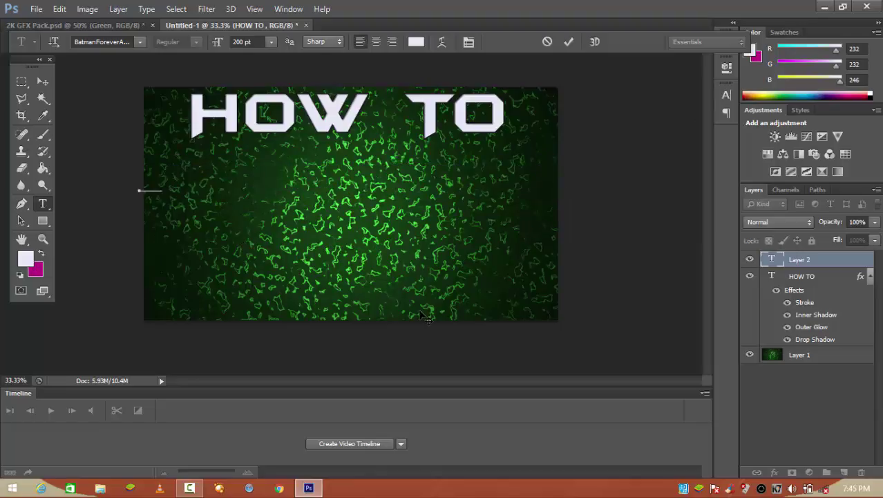
{"action": "key", "text": "ctrl+z"}
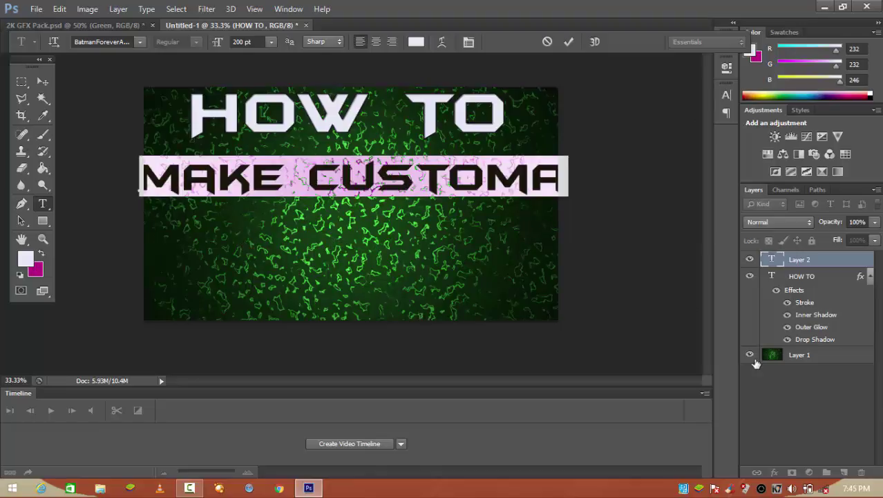
{"action": "left_click", "coordinate": [777, 260]}
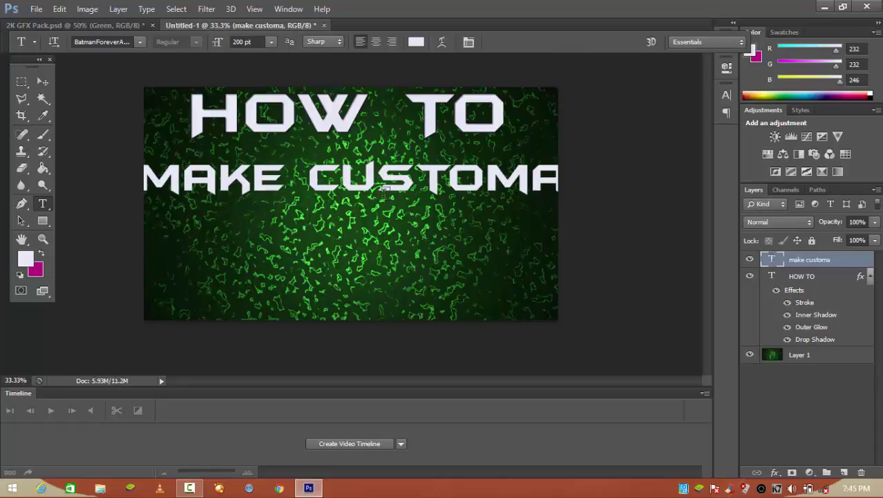
- Reposition the "make customa" line beneath HOW TO, starting at the canvas's left edge, and close the character settings
{"action": "left_click", "coordinate": [224, 168]}
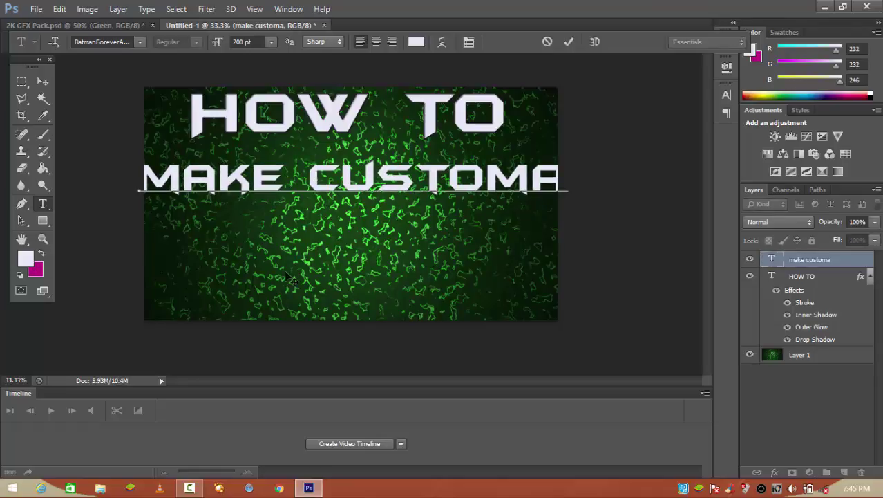
{"action": "key", "text": "ctrl+t"}
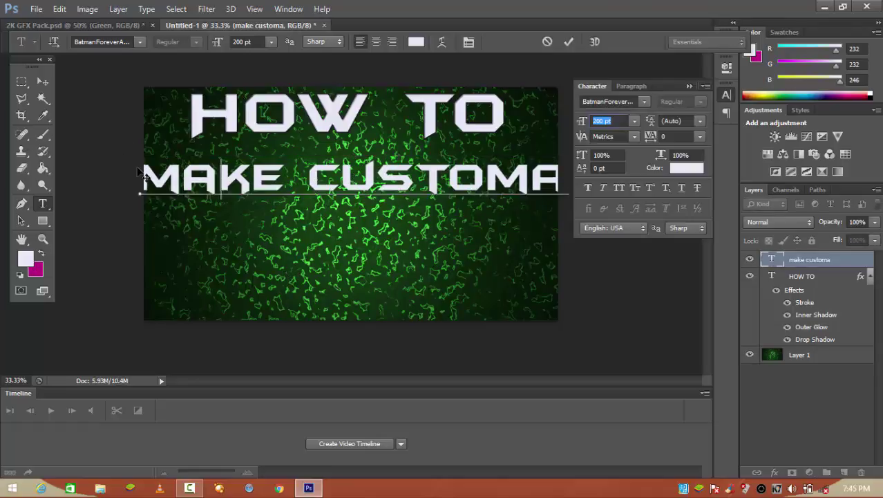
{"action": "left_click_drag", "start_coordinate": [106, 145], "coordinate": [134, 173]}
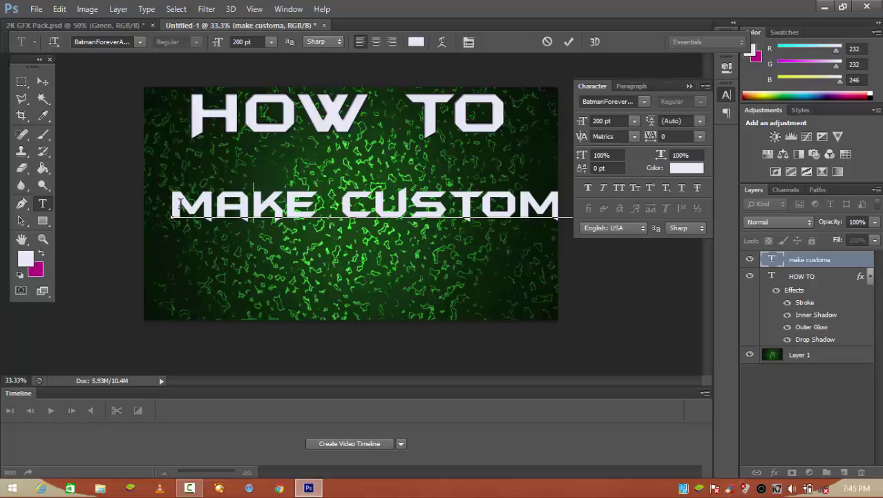
{"action": "left_click_drag", "start_coordinate": [169, 221], "coordinate": [145, 196]}
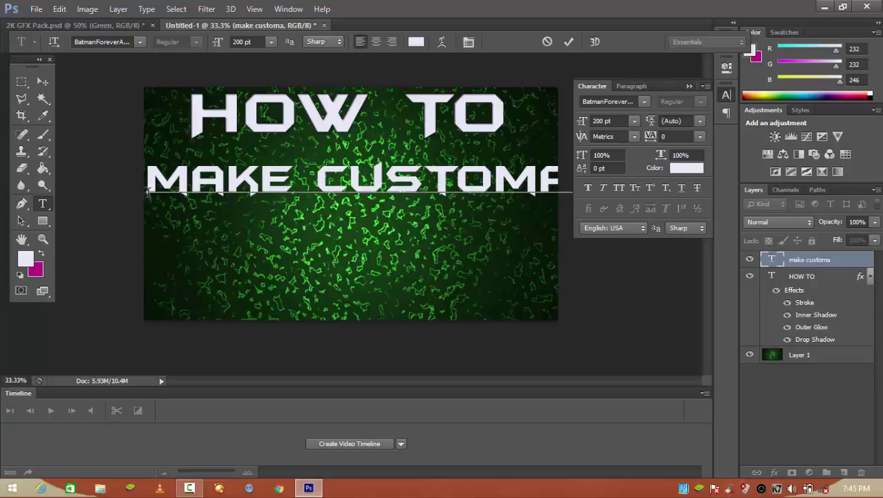
{"action": "left_click", "coordinate": [42, 81]}
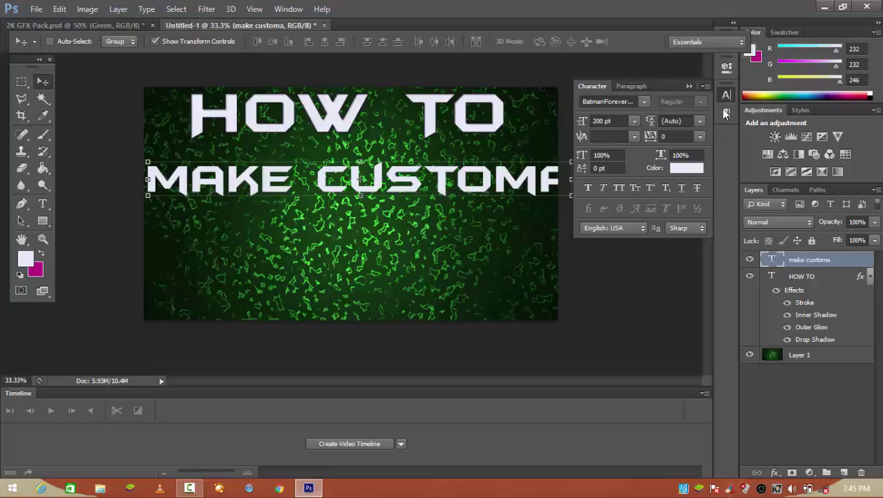
{"action": "left_click", "coordinate": [689, 83]}
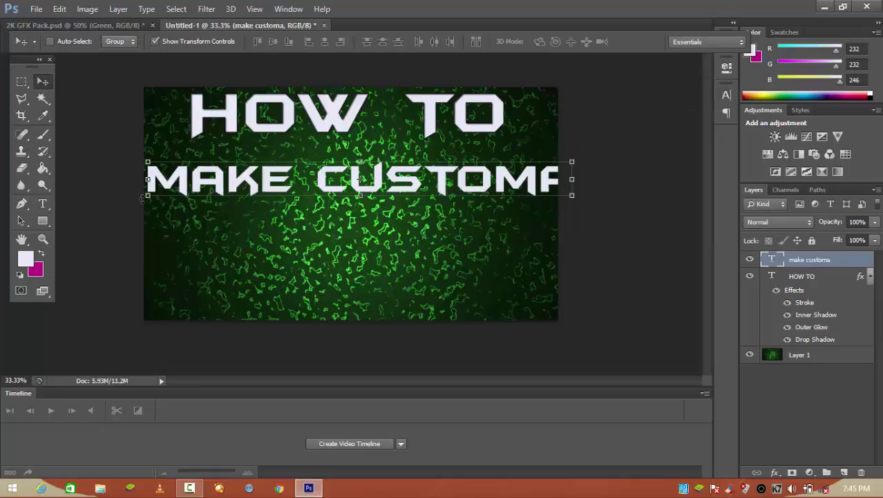
- Scale the "make customa" line to 93.50% width and 98.39% height, move it inside the canvas and apply the transformation
{"action": "left_click_drag", "start_coordinate": [143, 198], "coordinate": [176, 196]}
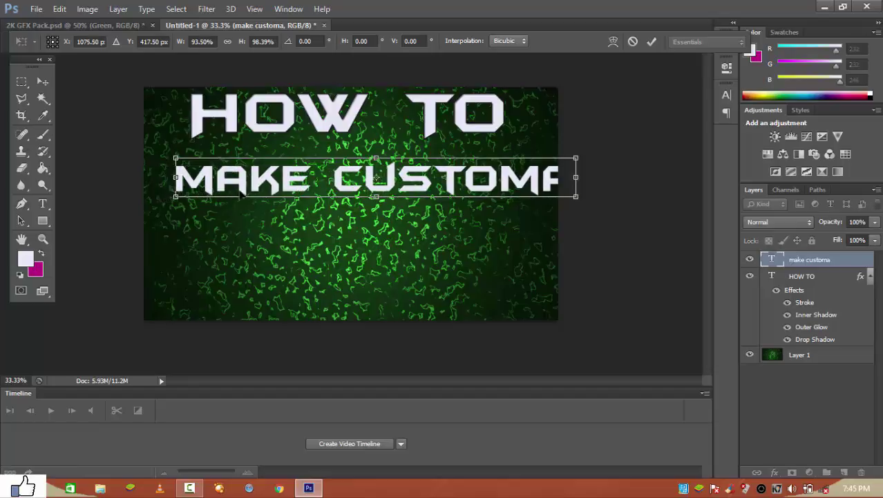
{"action": "left_click_drag", "start_coordinate": [273, 183], "coordinate": [254, 178]}
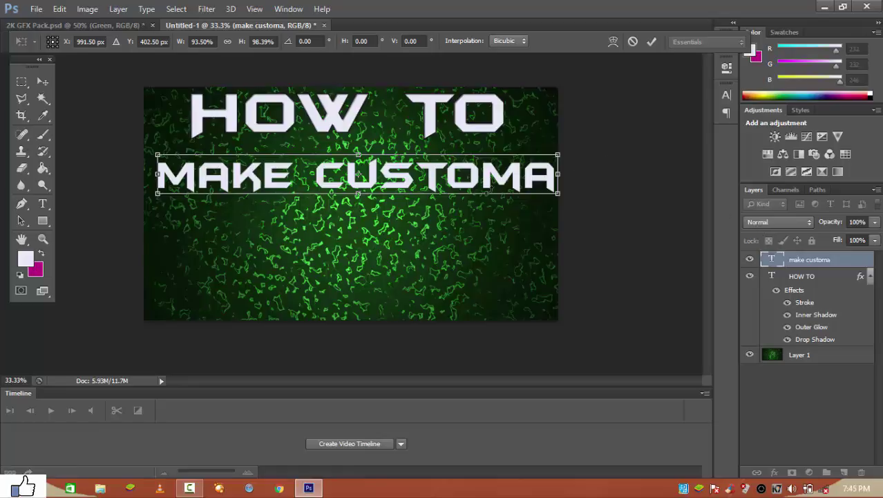
{"action": "left_click", "coordinate": [40, 205]}
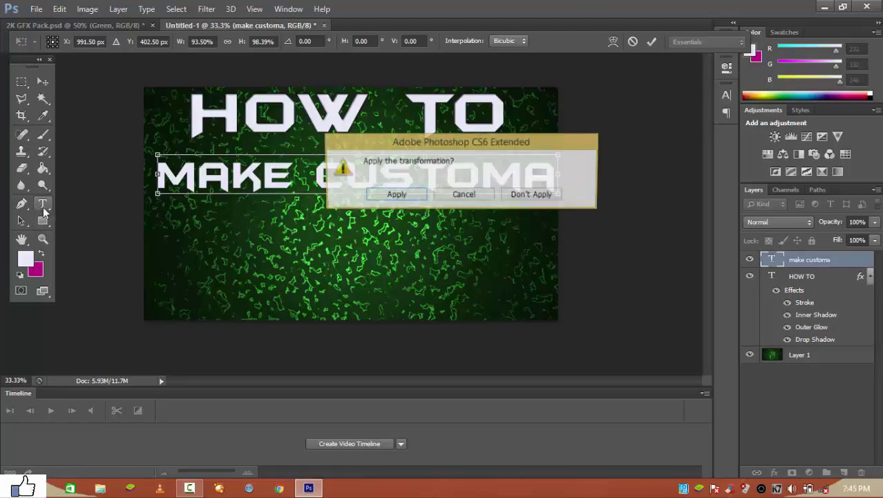
{"action": "left_click", "coordinate": [460, 197]}
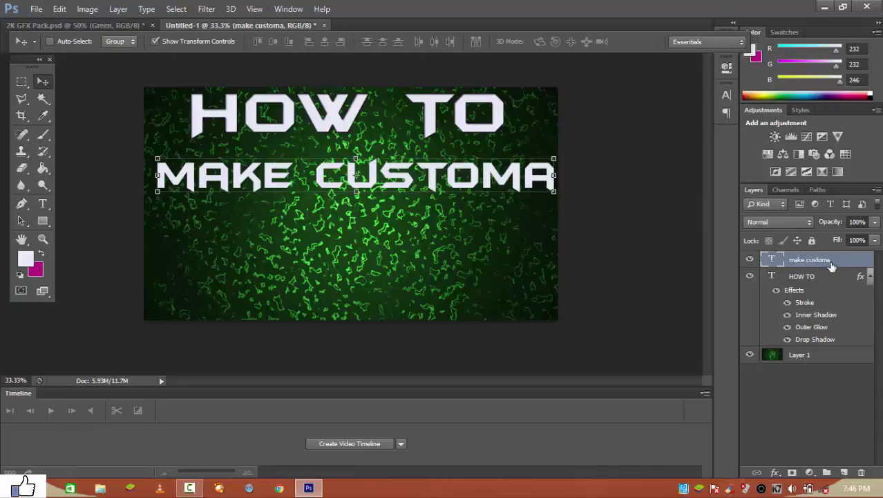
- Rename the "make customa" layer to "make custom" and delete that text layer
{"action": "double_click", "coordinate": [810, 260]}
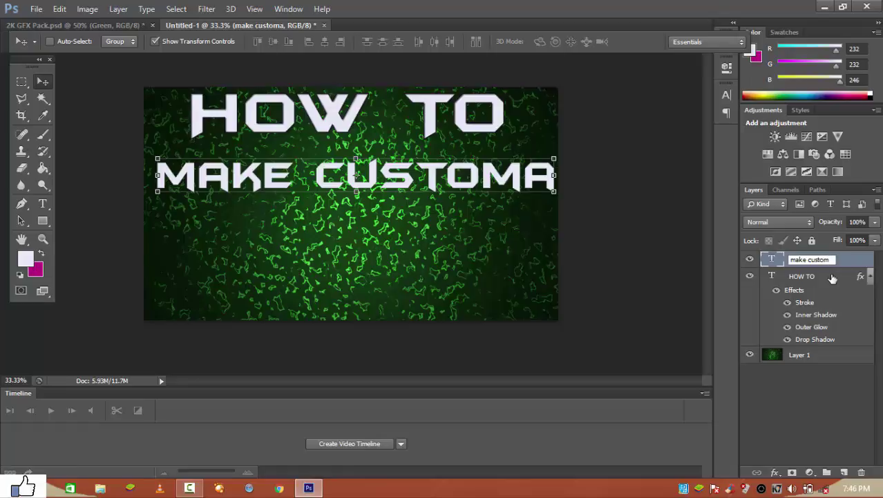
{"action": "key", "text": "Return"}
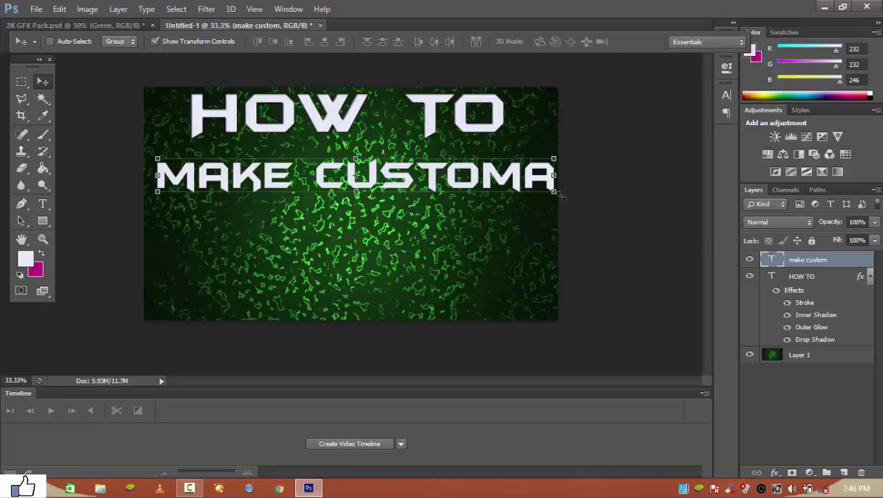
{"action": "key", "text": "Delete"}
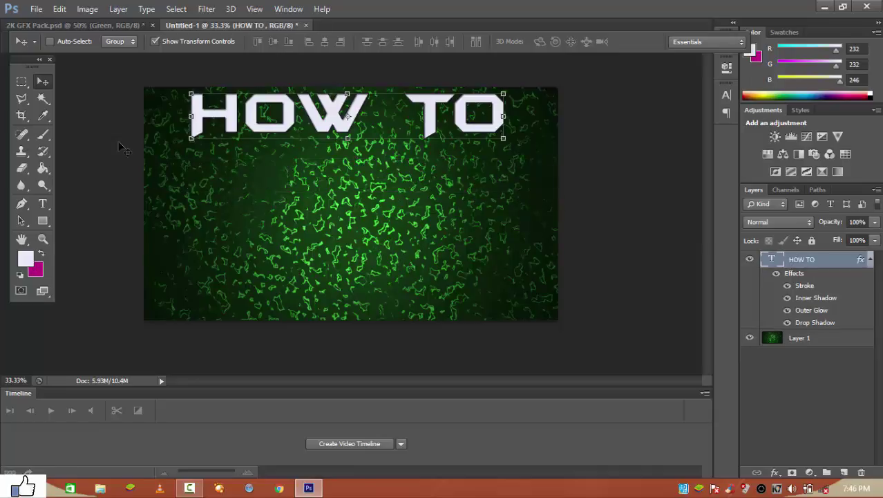
- Add a new text line reading "make custom" below HOW TO and set its font size to 200 pt
{"action": "left_click", "coordinate": [42, 203]}
{"action": "left_click", "coordinate": [248, 207]}
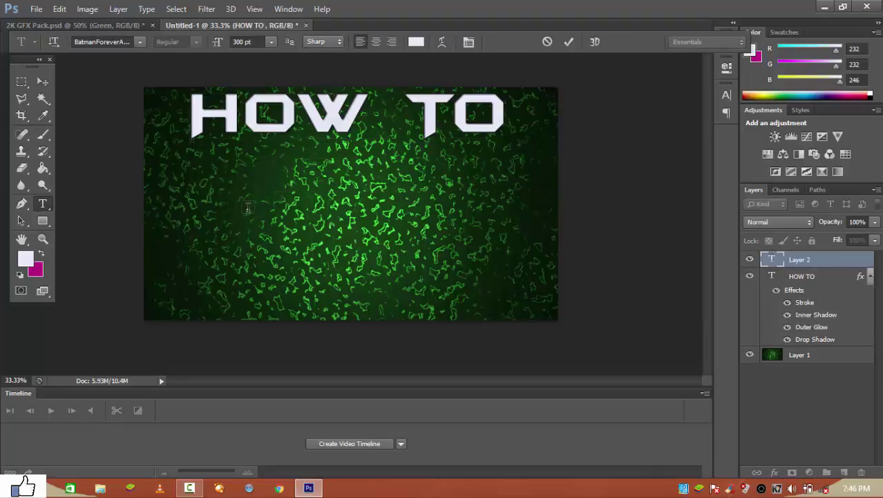
{"action": "type", "text": "make cu"}
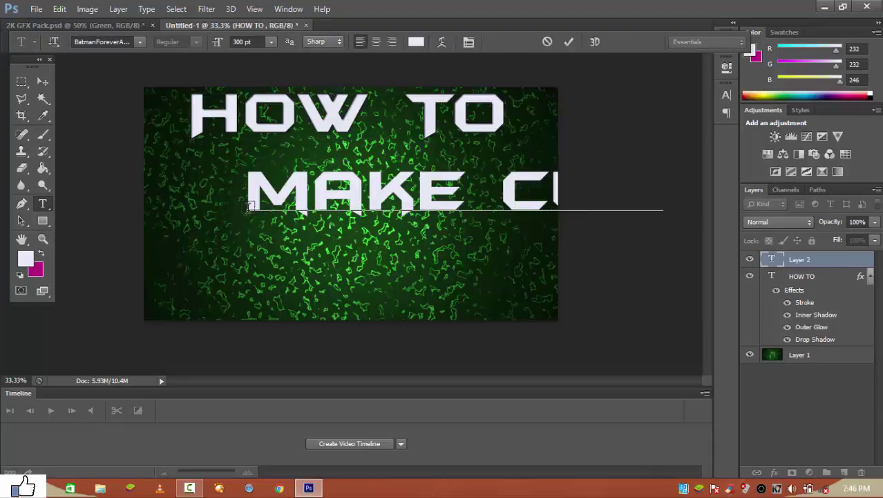
{"action": "left_click", "coordinate": [272, 41]}
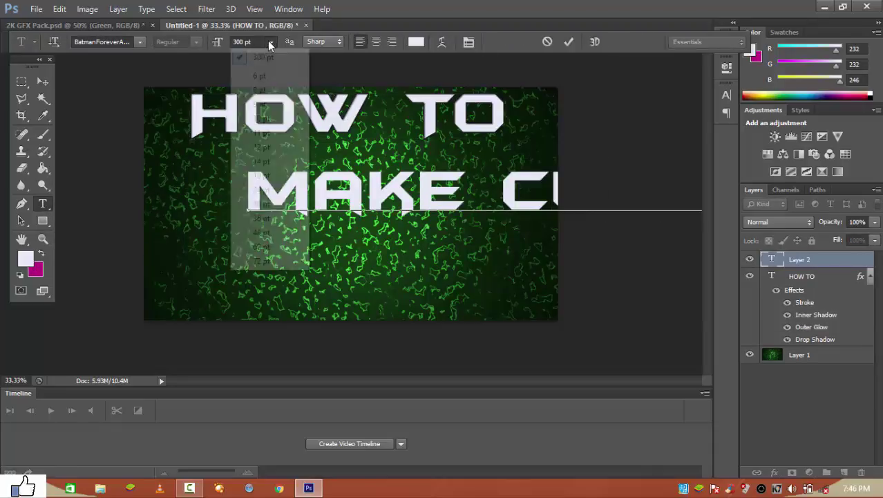
{"action": "left_click", "coordinate": [243, 42]}
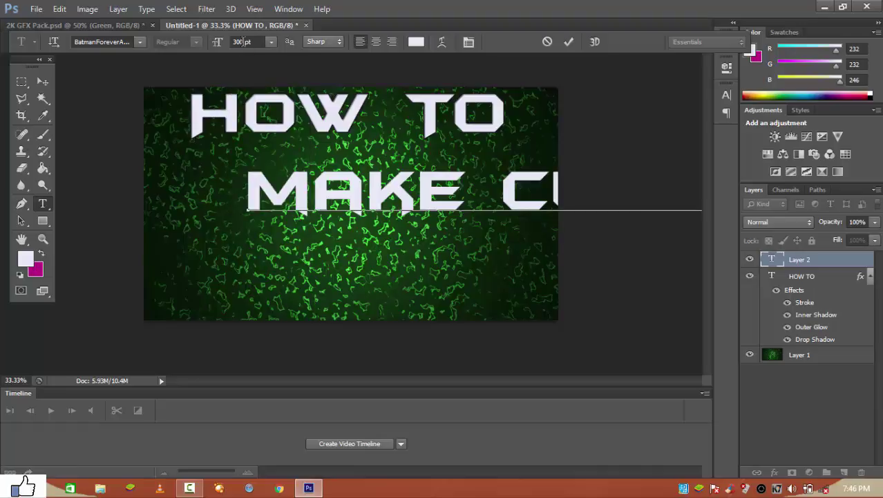
{"action": "left_click", "coordinate": [242, 42]}
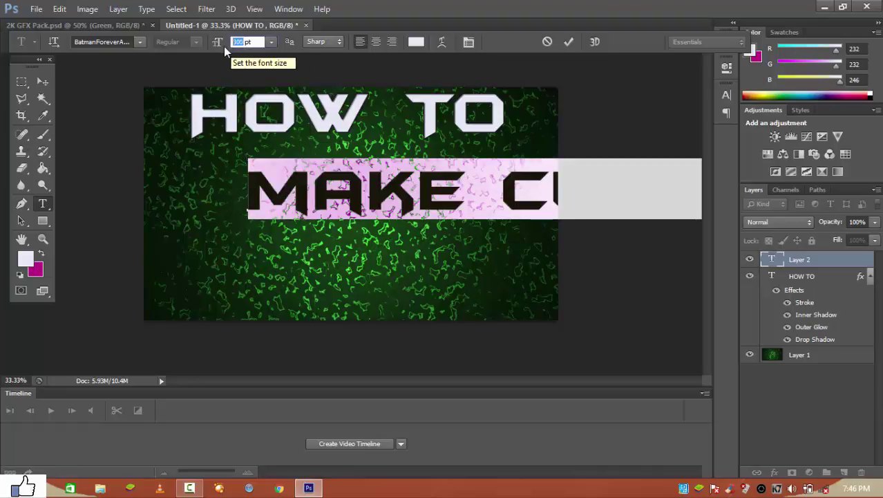
{"action": "type", "text": "200"}
{"action": "key", "text": "Return"}
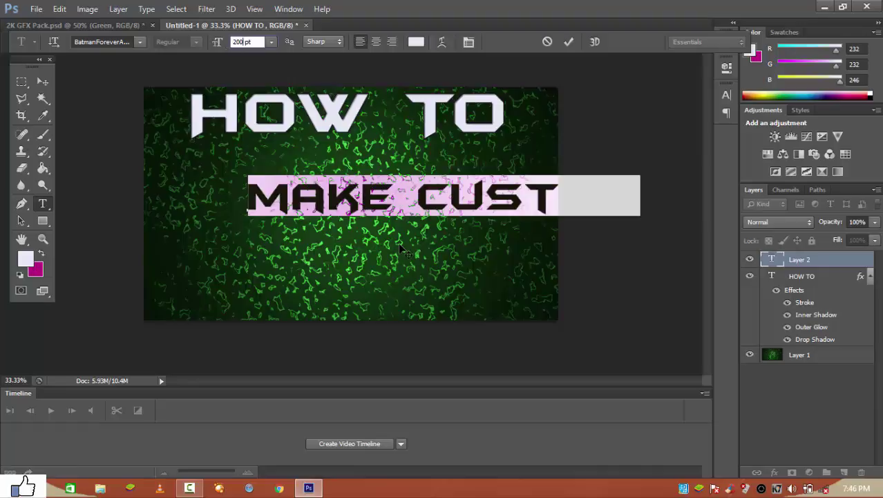
- Move the "make custom" line up and left beneath HOW TO, then stretch it noticeably taller and slightly wider
{"action": "left_click_drag", "start_coordinate": [401, 250], "coordinate": [307, 223]}
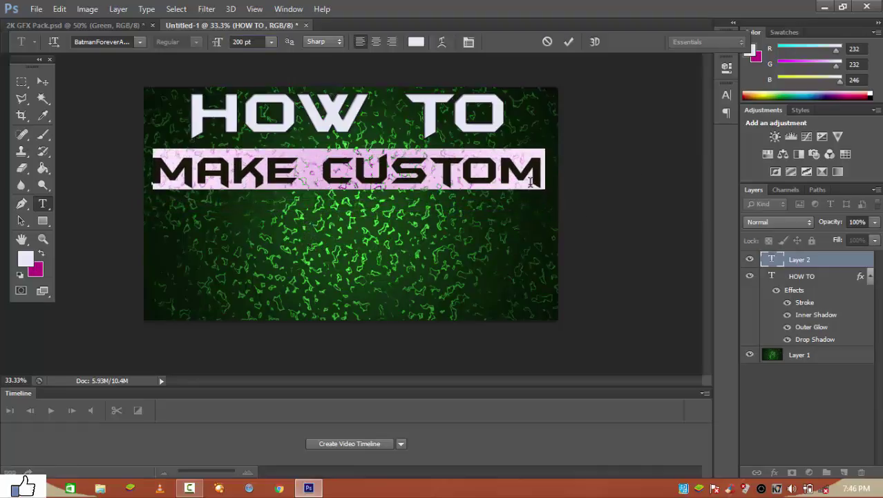
{"action": "key", "text": "BackSpace"}
{"action": "key", "text": "ctrl+z"}
{"action": "left_click", "coordinate": [46, 85]}
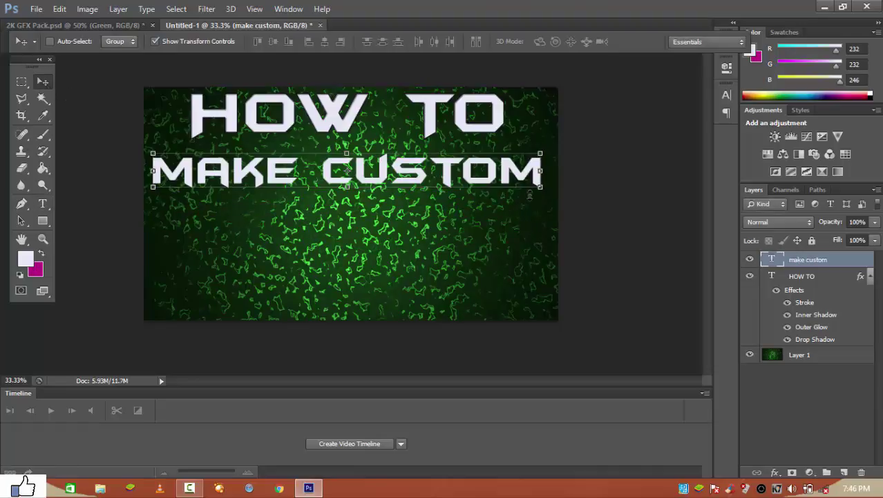
{"action": "left_click_drag", "start_coordinate": [540, 187], "coordinate": [551, 221]}
{"action": "key", "text": "Return"}
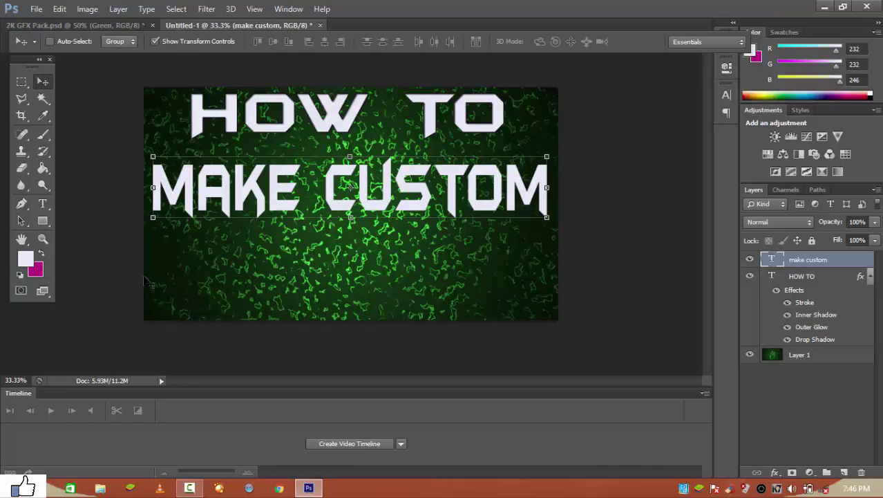
- Add a horizontal text line reading "thumbnail" below MAKE CUSTOM and shift it left to roughly the canvas's centre
{"action": "left_click", "coordinate": [48, 202]}
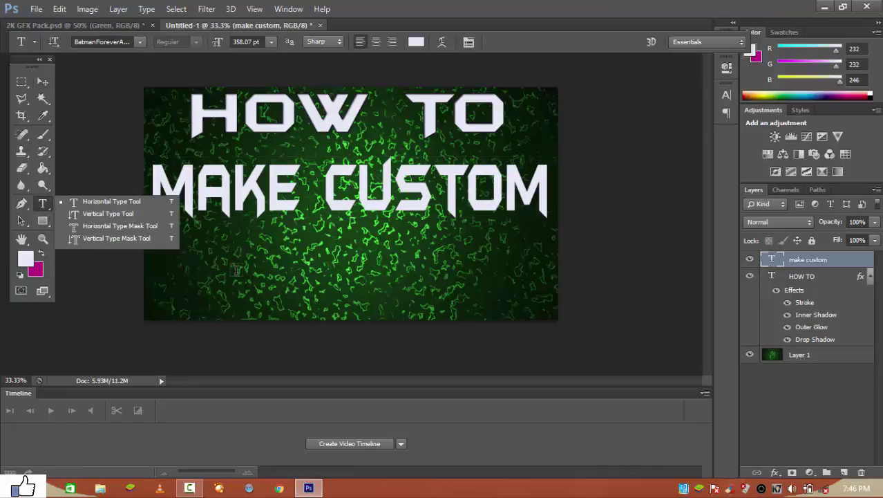
{"action": "left_click", "coordinate": [104, 200]}
{"action": "left_click", "coordinate": [235, 270]}
{"action": "type", "text": "TH"}
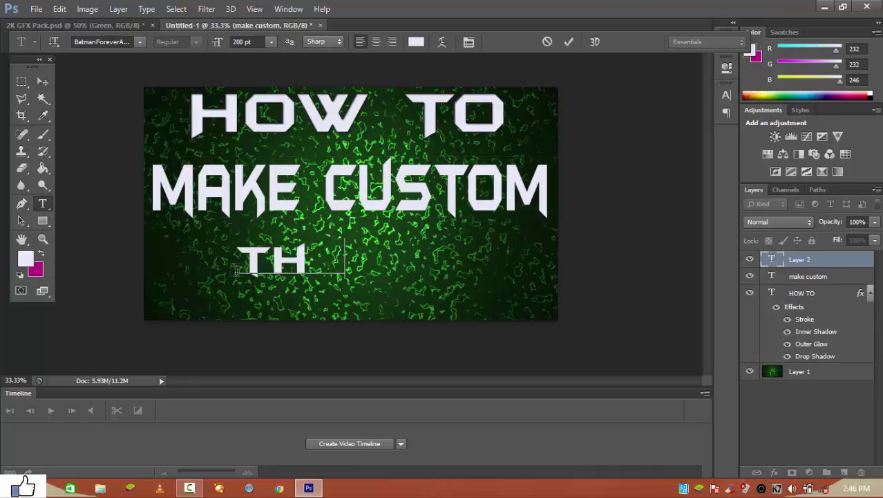
{"action": "type", "text": "UMBNAIL"}
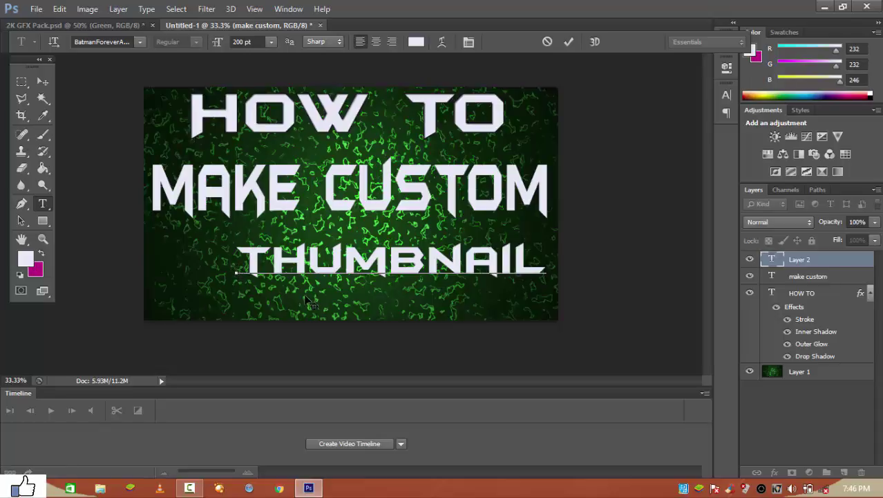
{"action": "left_click_drag", "start_coordinate": [304, 298], "coordinate": [273, 301]}
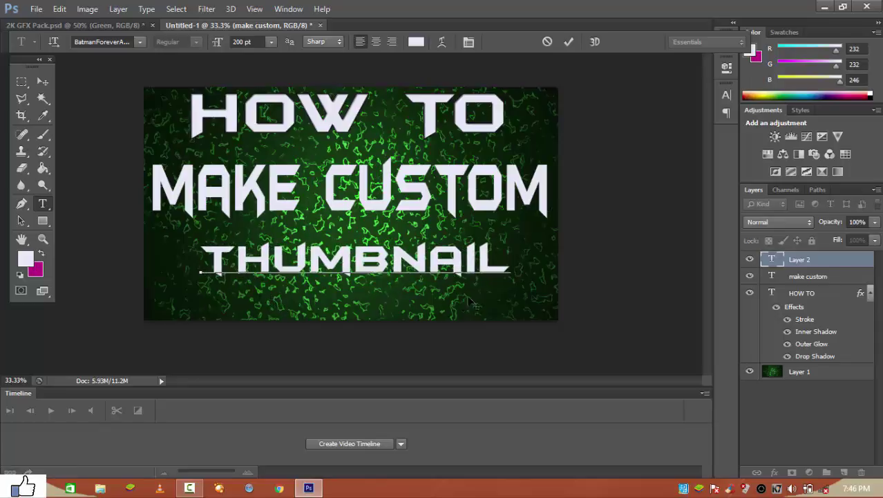
- Select all text in the "thumbnail" line and set its font size to 300 pt
{"action": "key", "text": "ctrl"}
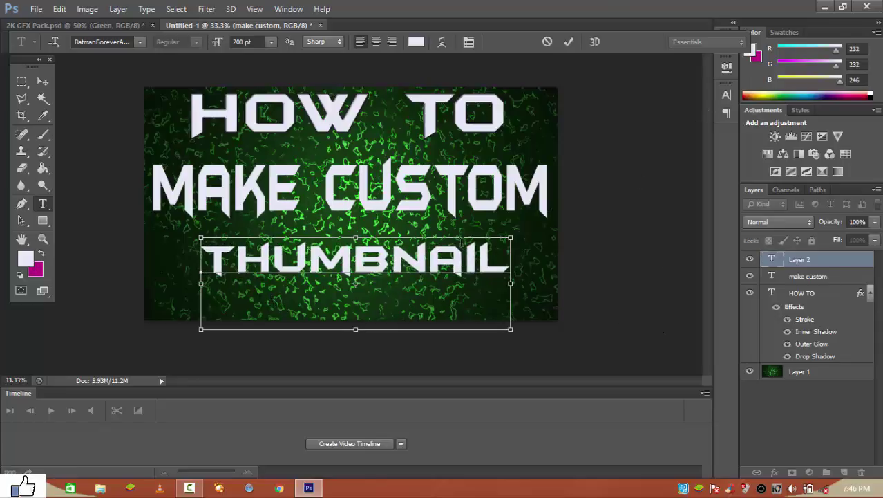
{"action": "key", "text": "ctrl+a"}
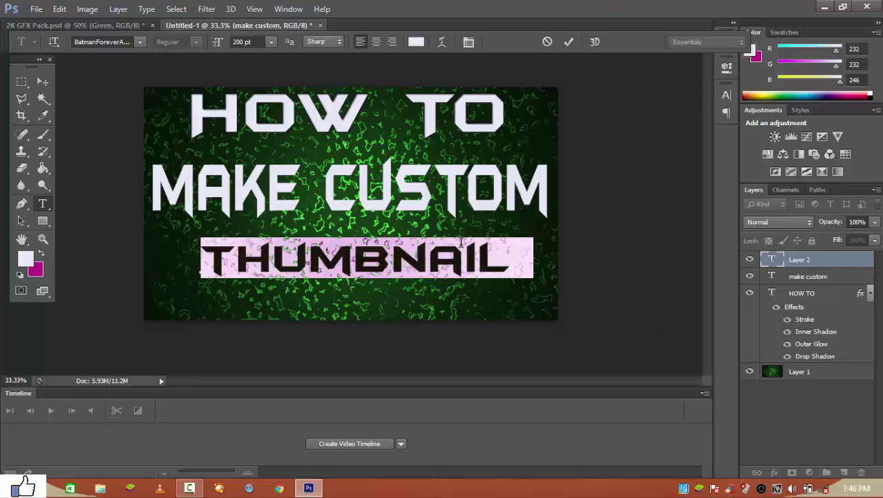
{"action": "left_click", "coordinate": [245, 42]}
{"action": "type", "text": "300"}
{"action": "key", "text": "Return"}
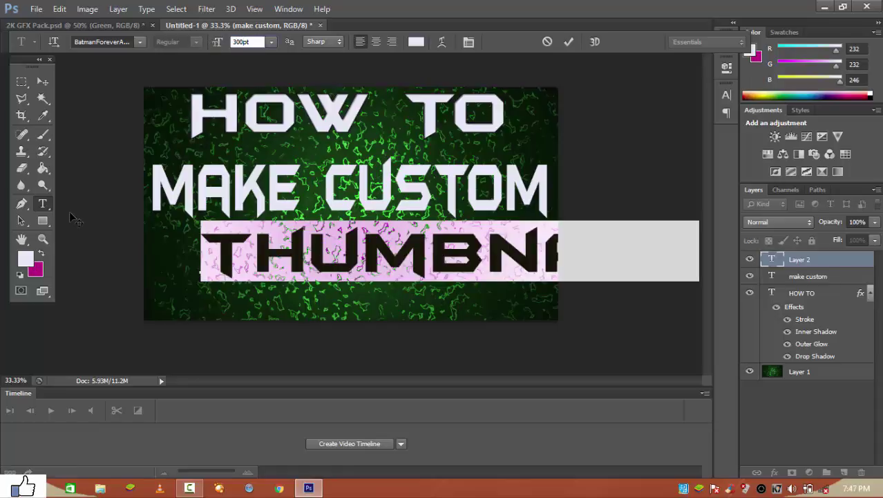
- Commit the "thumbnail" text and move it left and slightly down to start at the canvas's left edge
{"action": "left_click", "coordinate": [263, 251]}
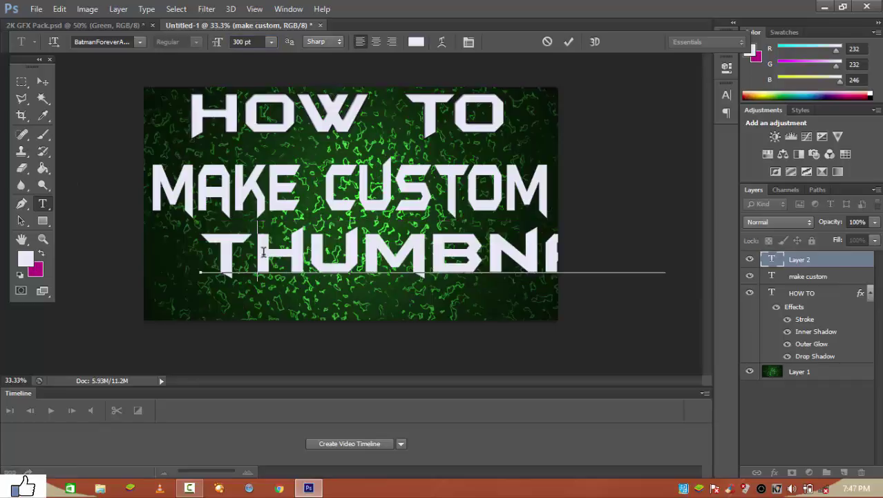
{"action": "key", "text": "shift+Right"}
{"action": "key", "text": "ctrl+Return"}
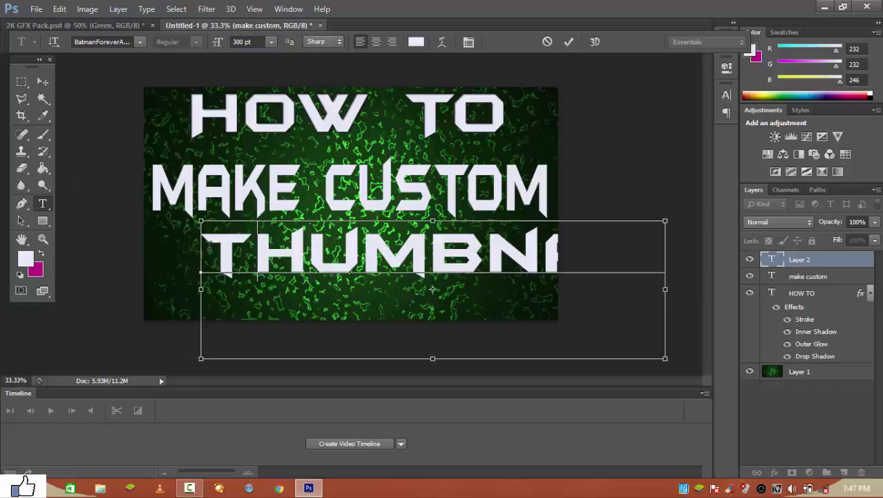
{"action": "left_click", "coordinate": [42, 83]}
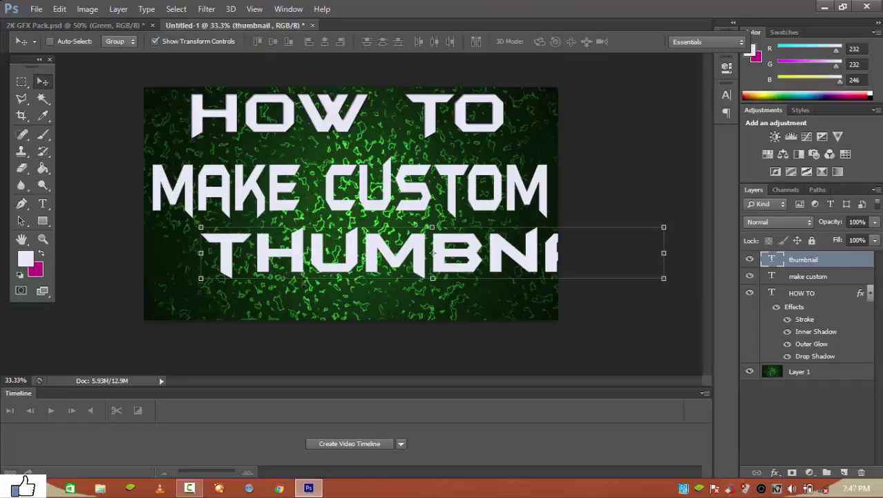
{"action": "left_click_drag", "start_coordinate": [303, 280], "coordinate": [244, 283]}
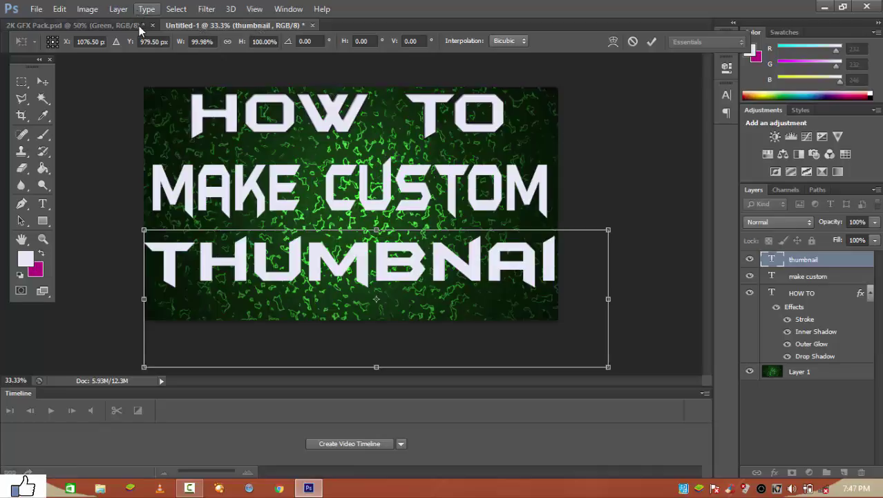
- Set the vertical position of the "thumbnail" text to 50 px in the transform
{"action": "left_click", "coordinate": [154, 42]}
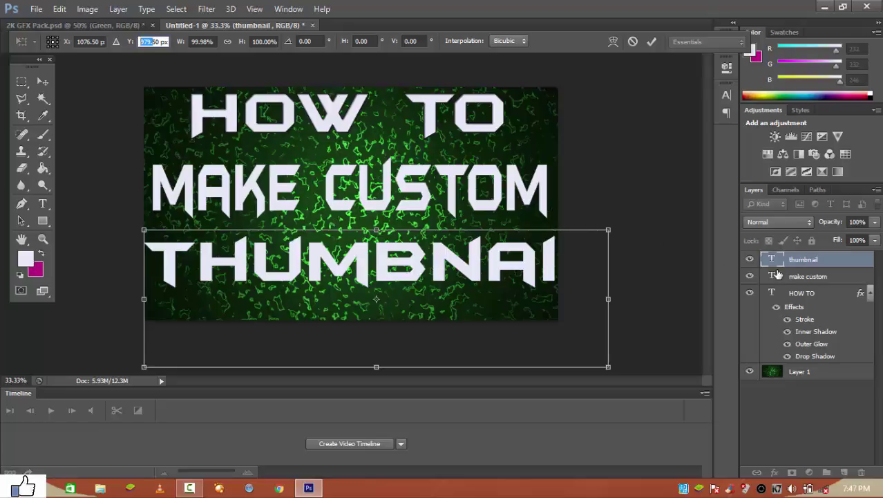
{"action": "type", "text": "50"}
{"action": "key", "text": "Return"}
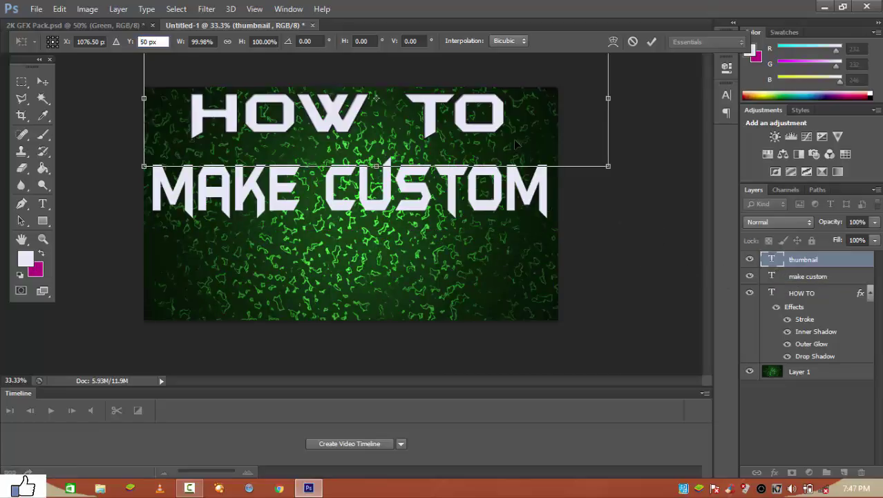
{"action": "key", "text": "BackSpace"}
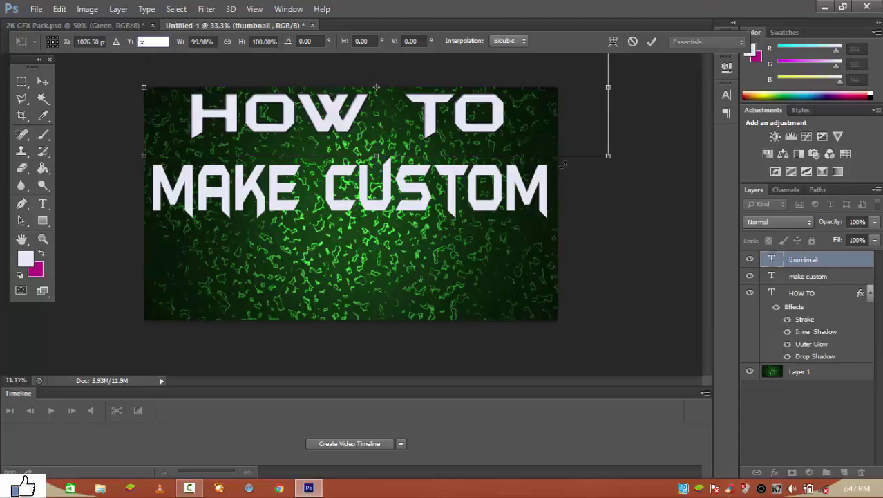
{"action": "type", "text": "k"}
{"action": "key", "text": "Return"}
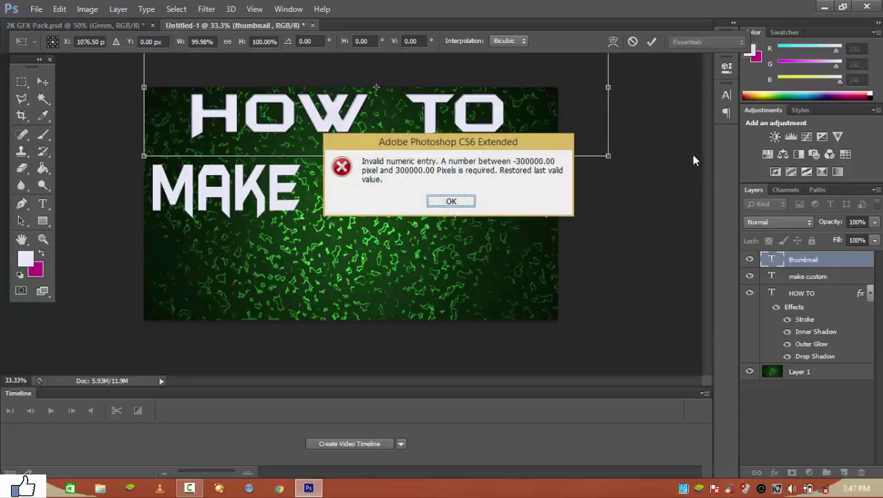
{"action": "left_click", "coordinate": [450, 201]}
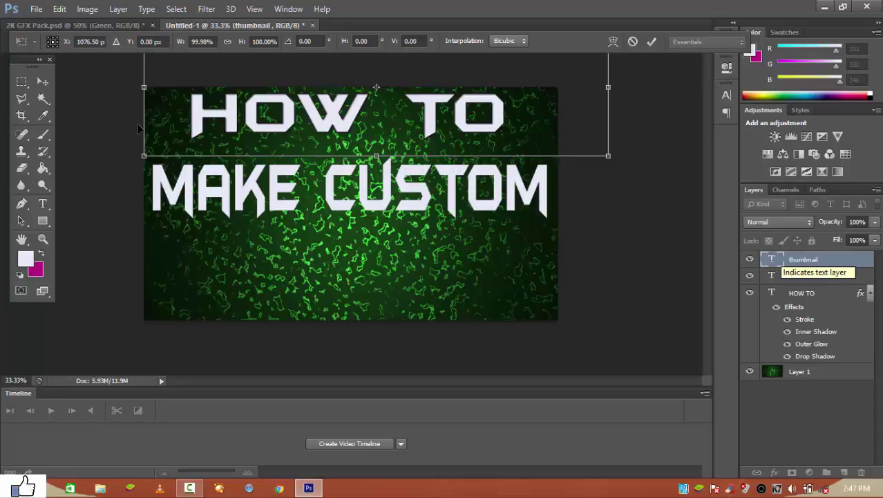
- Discard the pending transformation and delete the "thumbnail" text layer
{"action": "left_click", "coordinate": [43, 204]}
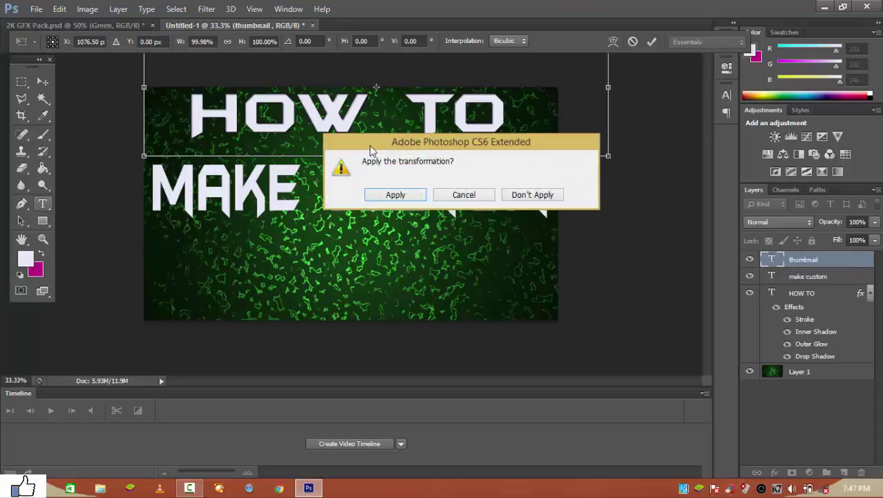
{"action": "left_click", "coordinate": [514, 197]}
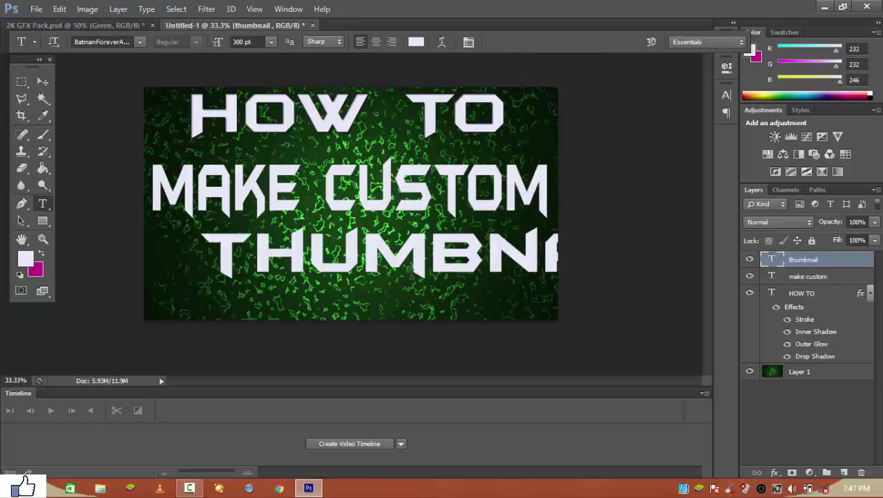
{"action": "key", "text": "Delete"}
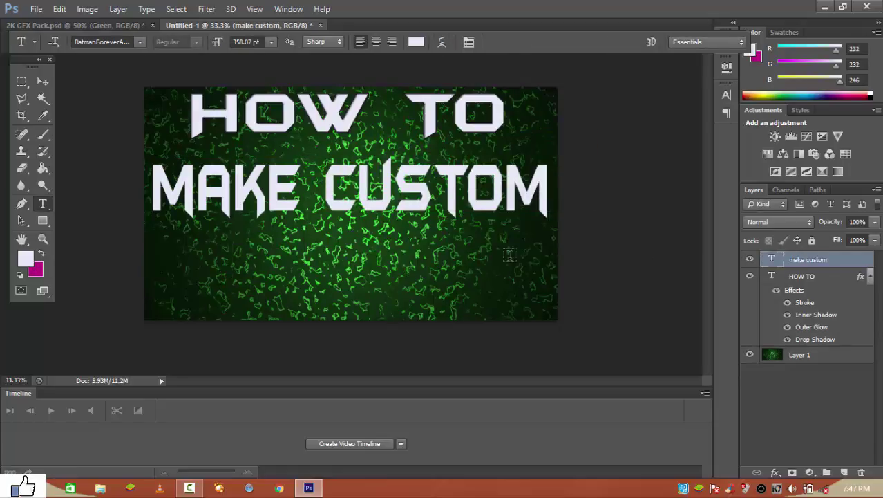
- Add a new 200 pt text line reading "thumbnail" below MAKE CUSTOM, shift it to the canvas's horizontal centre and commit it
{"action": "left_click", "coordinate": [249, 271]}
{"action": "type", "text": "thumbn"}
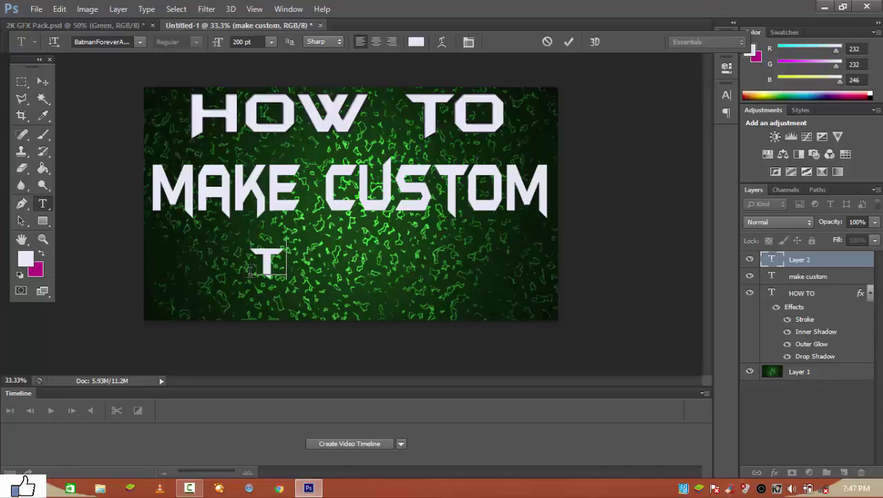
{"action": "type", "text": "ai"}
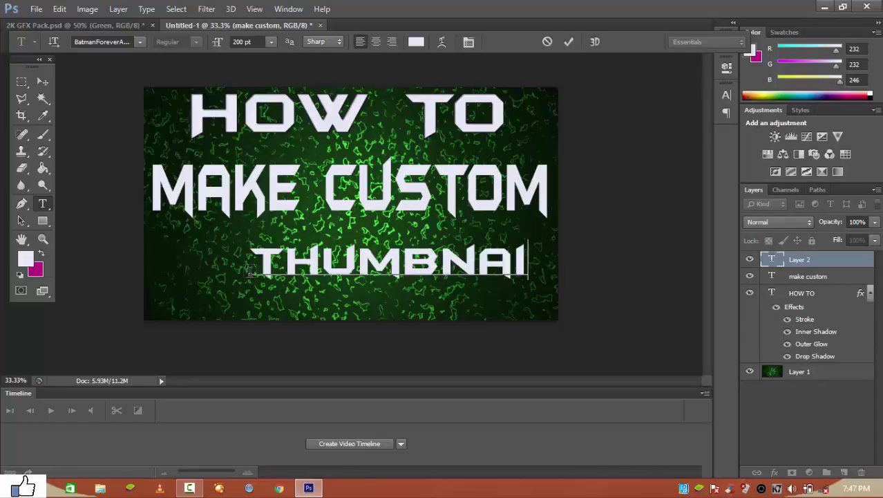
{"action": "type", "text": "l"}
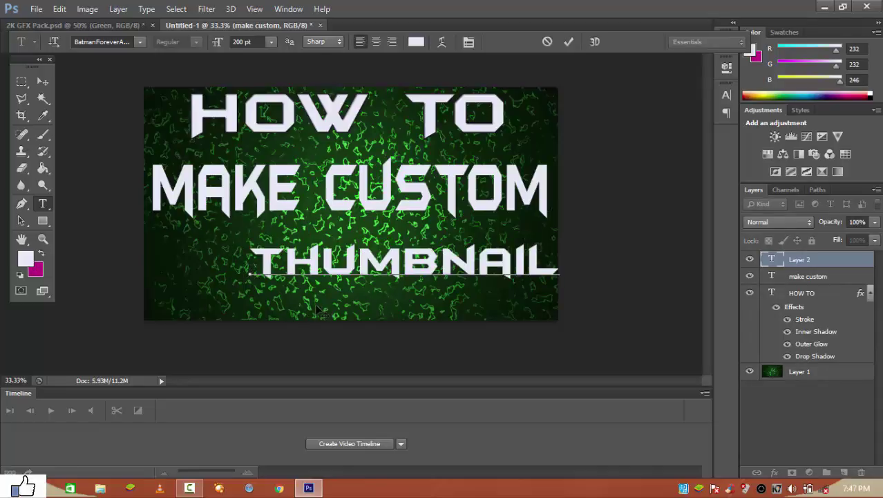
{"action": "left_click_drag", "start_coordinate": [320, 311], "coordinate": [272, 305]}
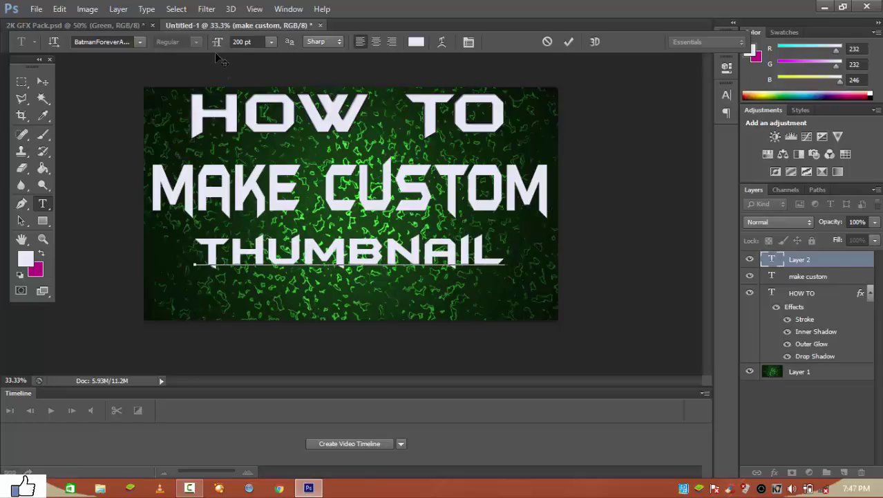
{"action": "left_click", "coordinate": [42, 82]}
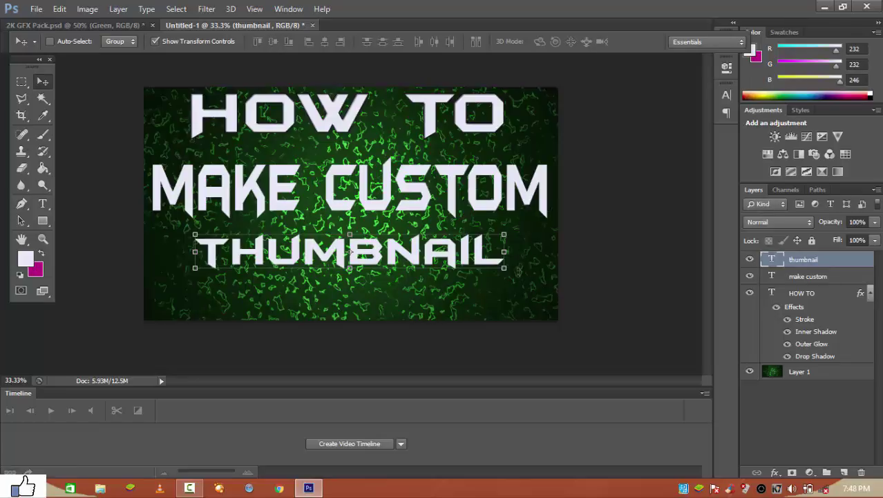
- Stretch the "thumbnail" text to about 103% width and 132% height, recentre it below MAKE CUSTOM and apply the transform
{"action": "left_click", "coordinate": [504, 268]}
{"action": "left_click_drag", "start_coordinate": [504, 268], "coordinate": [512, 296]}
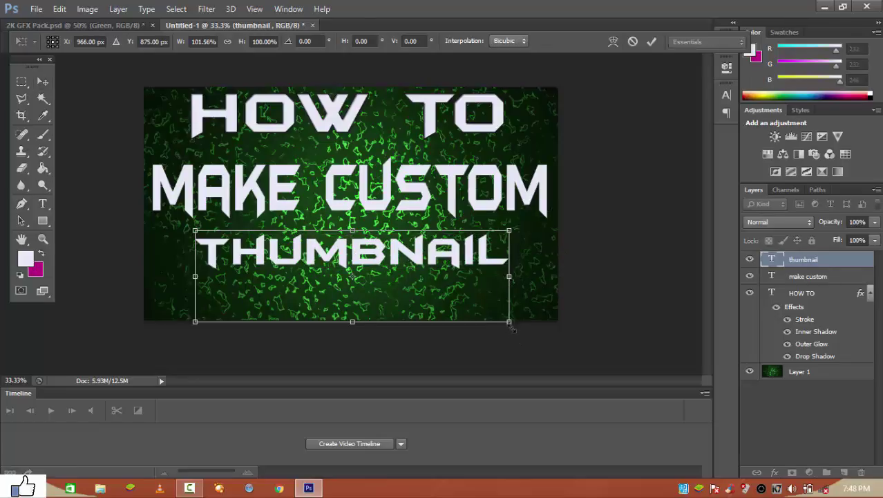
{"action": "left_click_drag", "start_coordinate": [512, 329], "coordinate": [517, 358]}
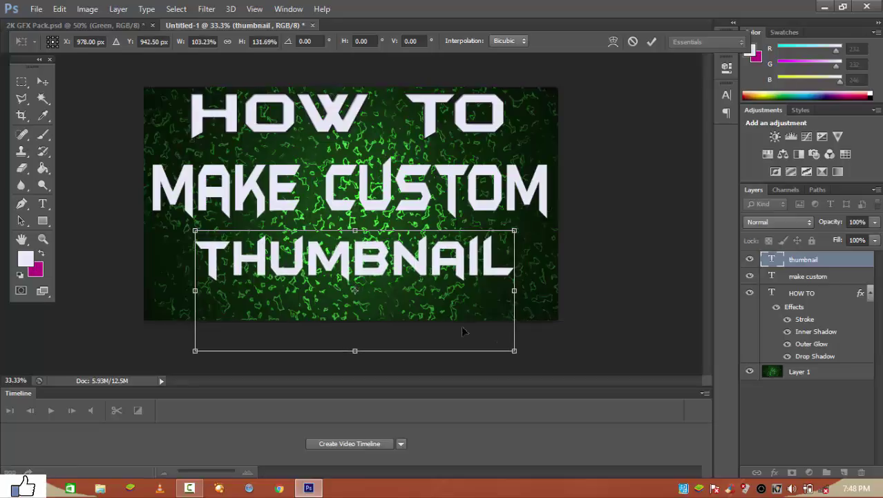
{"action": "left_click_drag", "start_coordinate": [416, 307], "coordinate": [417, 311]}
{"action": "key", "text": "Return"}
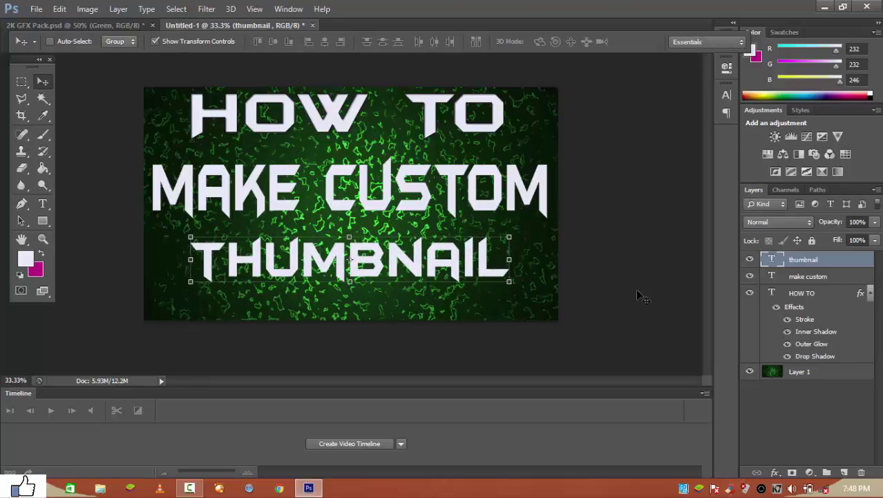
- Enable Drop Shadow, Outer Glow, Inner Shadow and Stroke in the layer style of the "make custom" text
{"action": "right_click", "coordinate": [772, 275]}
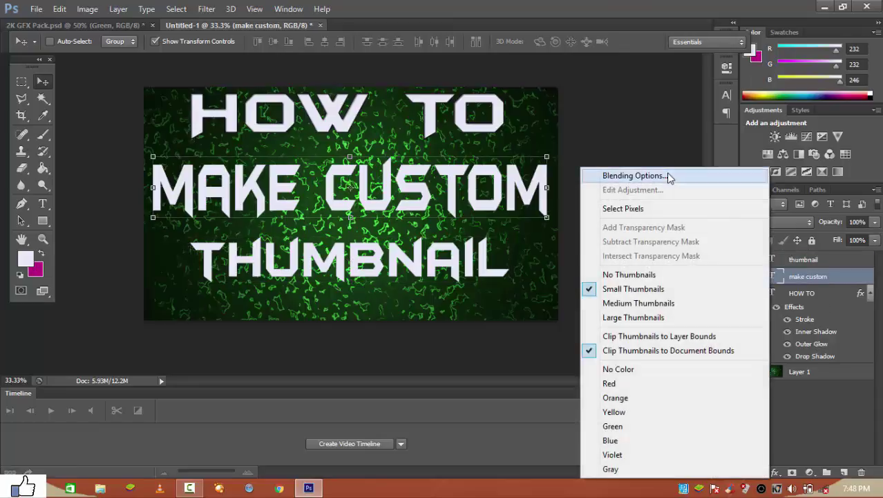
{"action": "left_click", "coordinate": [666, 175]}
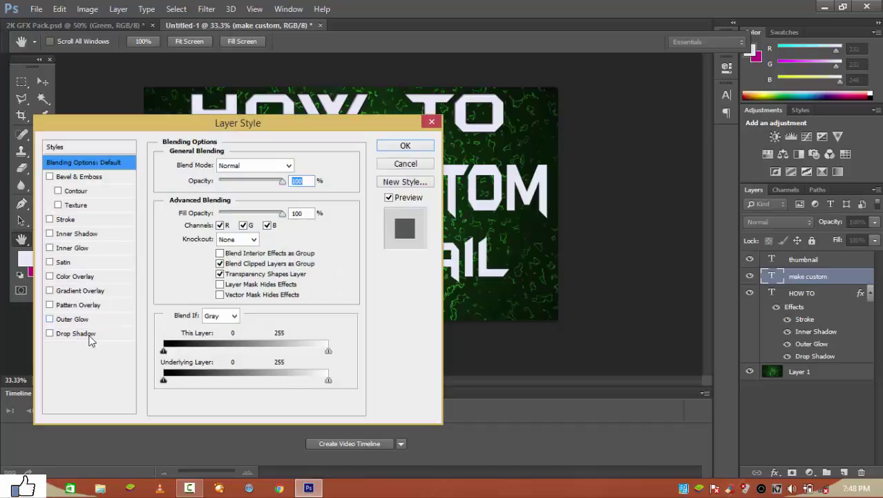
{"action": "left_click", "coordinate": [76, 333]}
{"action": "left_click", "coordinate": [71, 319]}
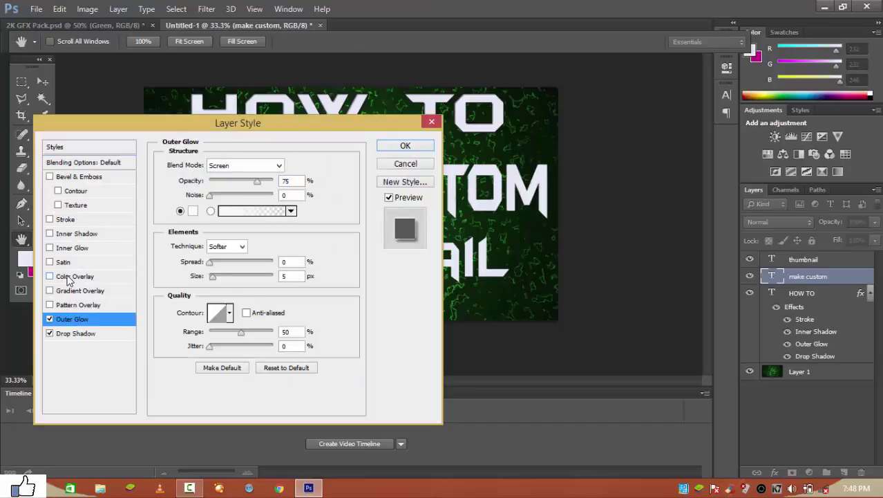
{"action": "left_click", "coordinate": [61, 233]}
{"action": "left_click", "coordinate": [60, 221]}
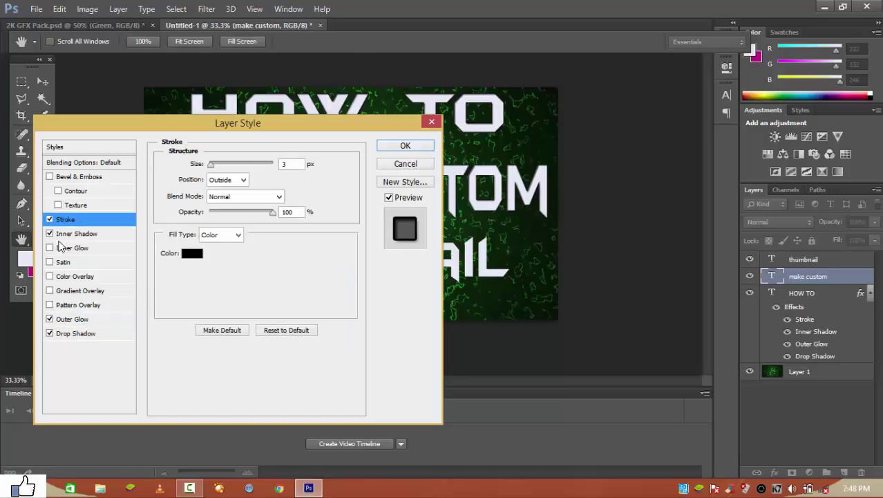
- Add a Gradient Overlay with the Foreground to Background preset to the "make custom" text and apply the layer style
{"action": "left_click", "coordinate": [60, 277]}
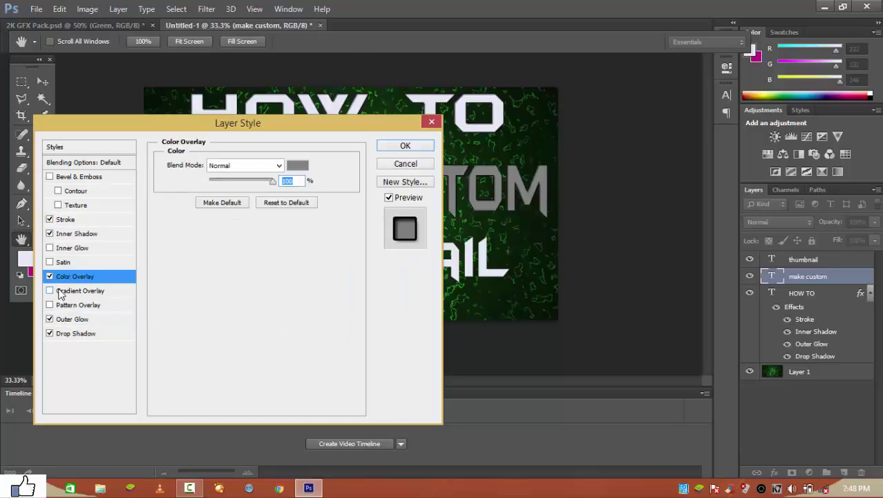
{"action": "left_click", "coordinate": [60, 291]}
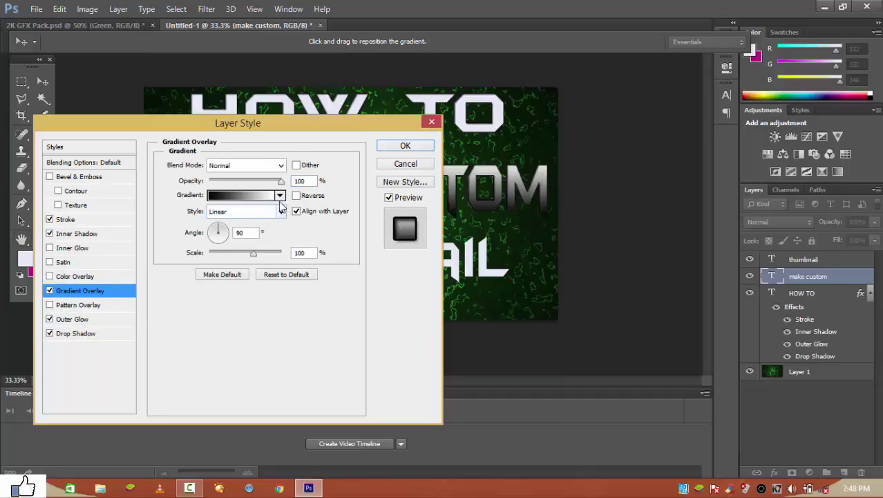
{"action": "left_click", "coordinate": [278, 197]}
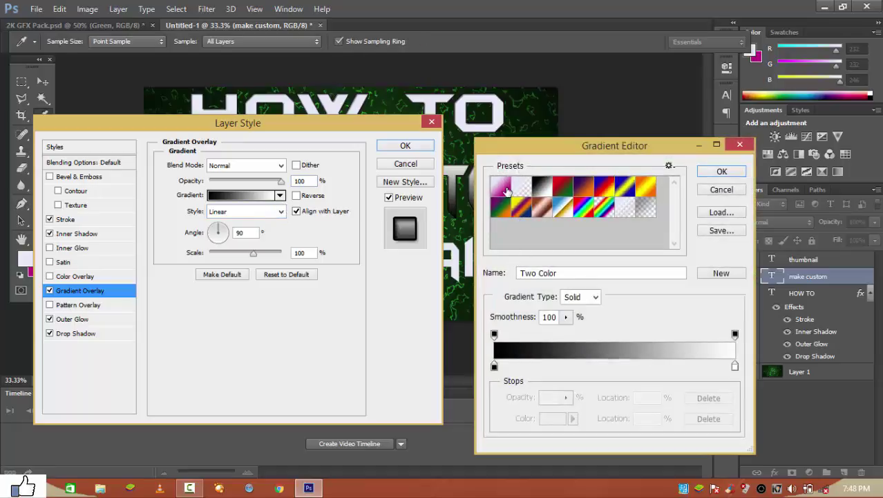
{"action": "left_click", "coordinate": [507, 189]}
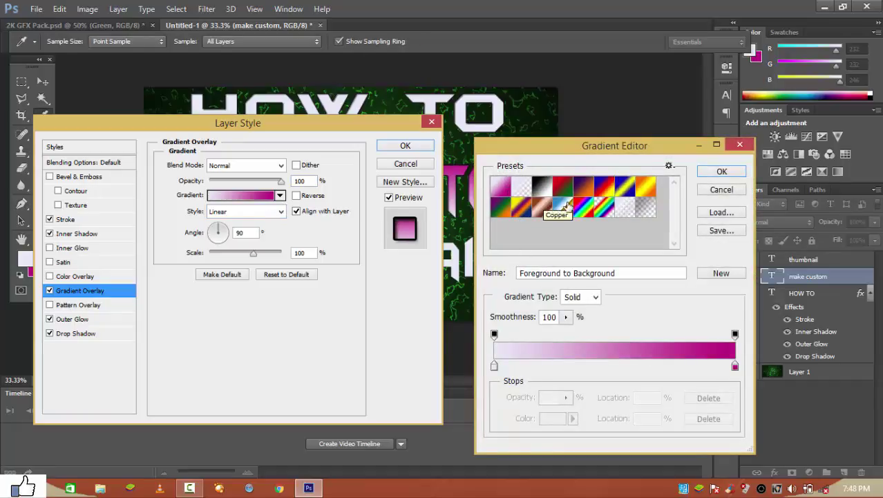
{"action": "left_click", "coordinate": [599, 184]}
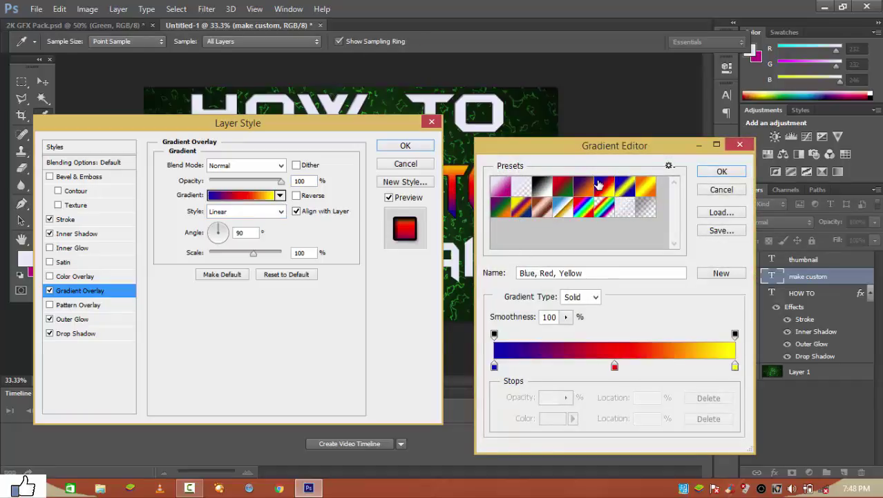
{"action": "left_click", "coordinate": [503, 188]}
{"action": "left_click", "coordinate": [522, 188]}
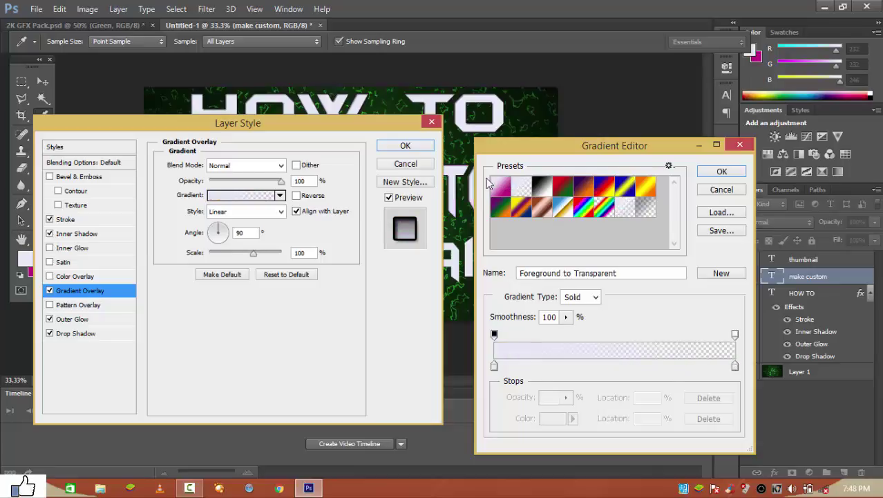
{"action": "left_click", "coordinate": [499, 186]}
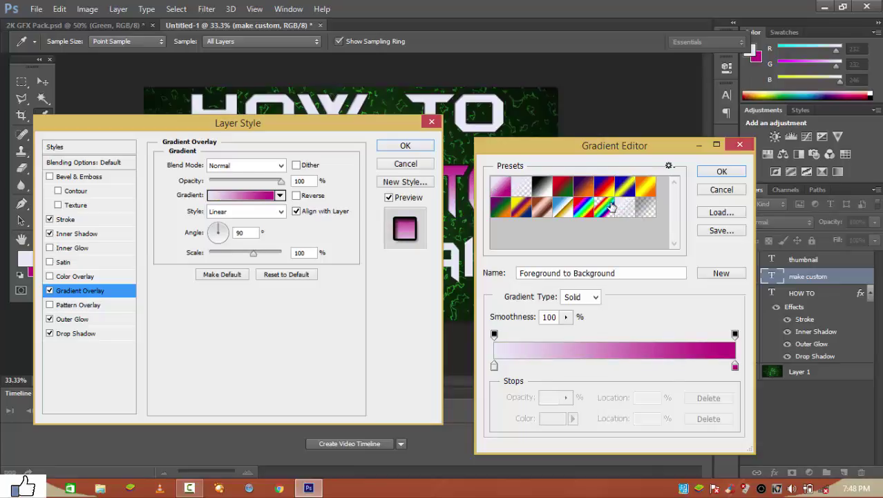
{"action": "key", "text": "Return"}
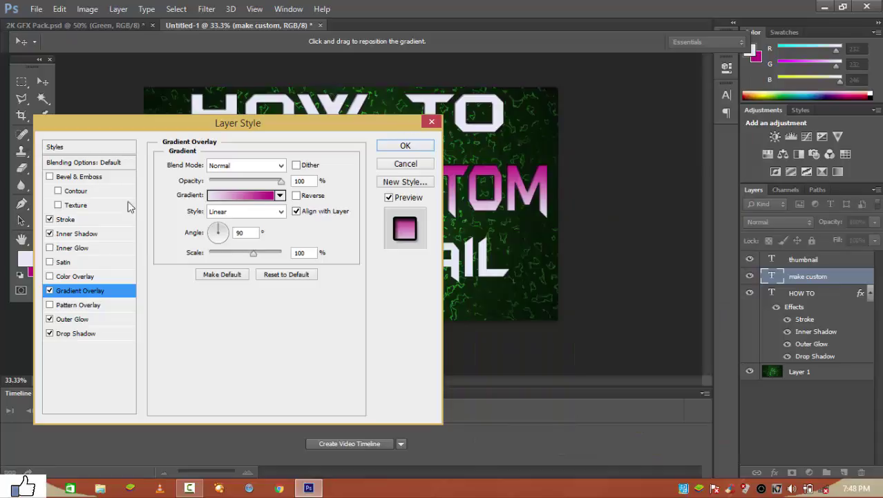
{"action": "key", "text": "Return"}
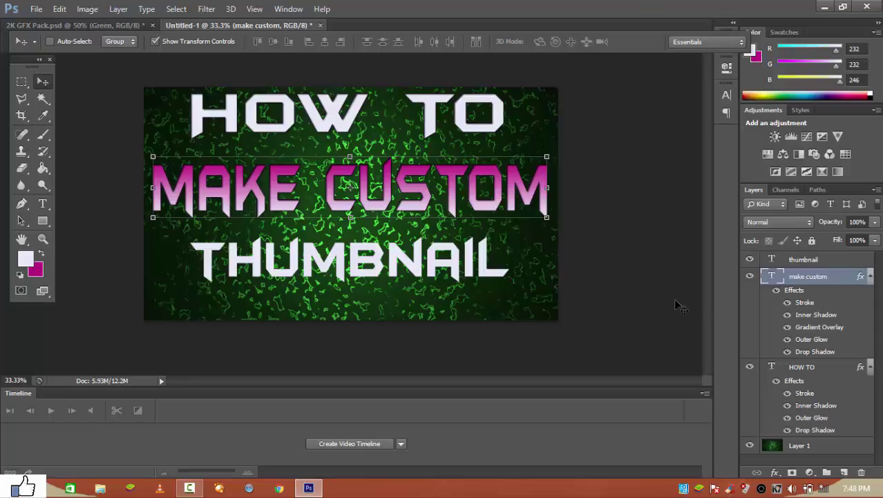
- Apply Drop Shadow, Outer Glow, Inner Shadow and Stroke to the "thumbnail" text and move it slightly down
{"action": "left_click", "coordinate": [783, 259]}
{"action": "right_click", "coordinate": [784, 260]}
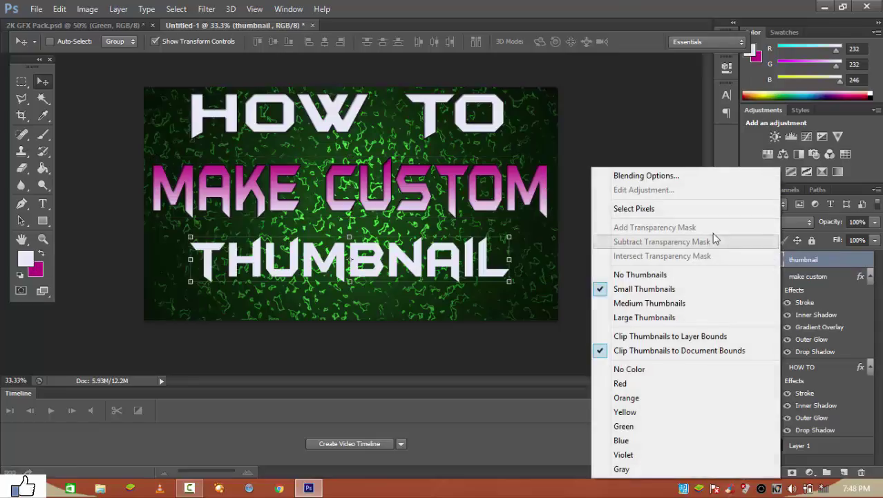
{"action": "left_click", "coordinate": [688, 178]}
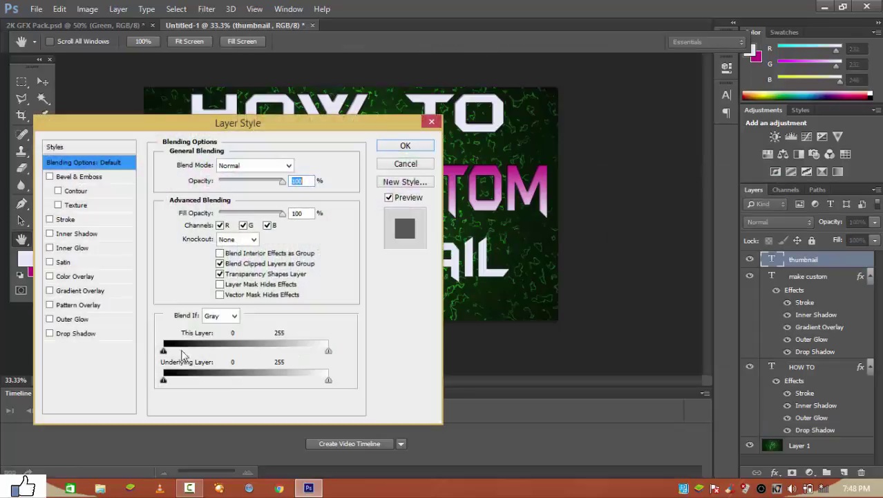
{"action": "left_click", "coordinate": [49, 333]}
{"action": "left_click", "coordinate": [50, 319]}
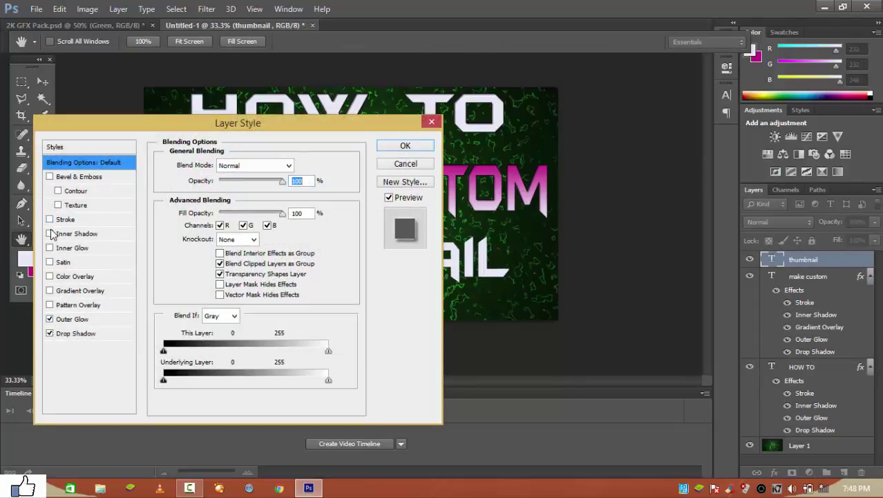
{"action": "left_click", "coordinate": [49, 219]}
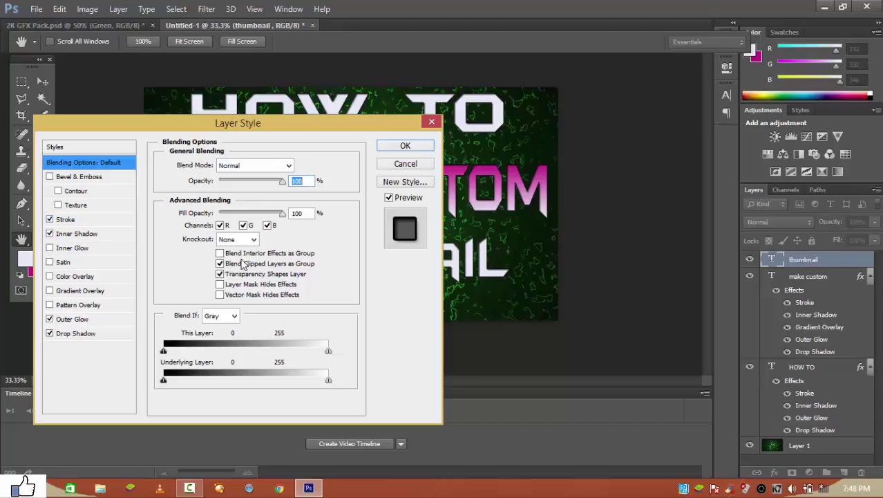
{"action": "left_click", "coordinate": [423, 146]}
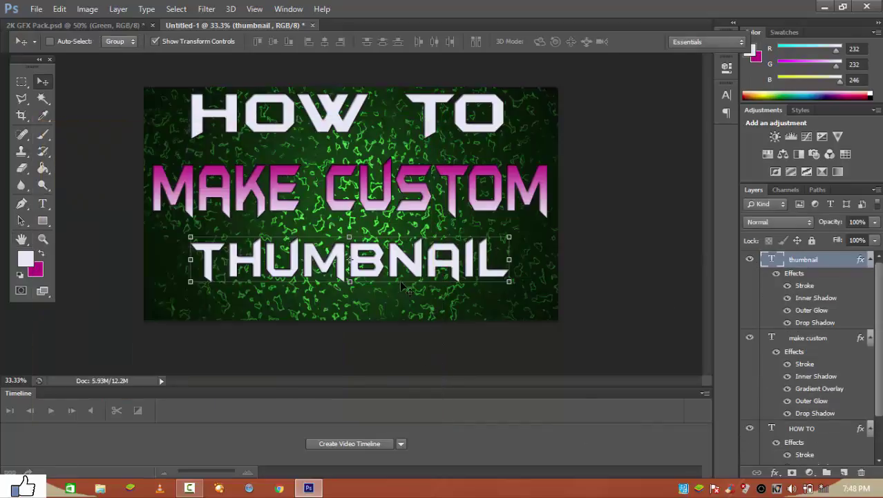
{"action": "left_click_drag", "start_coordinate": [405, 275], "coordinate": [404, 278]}
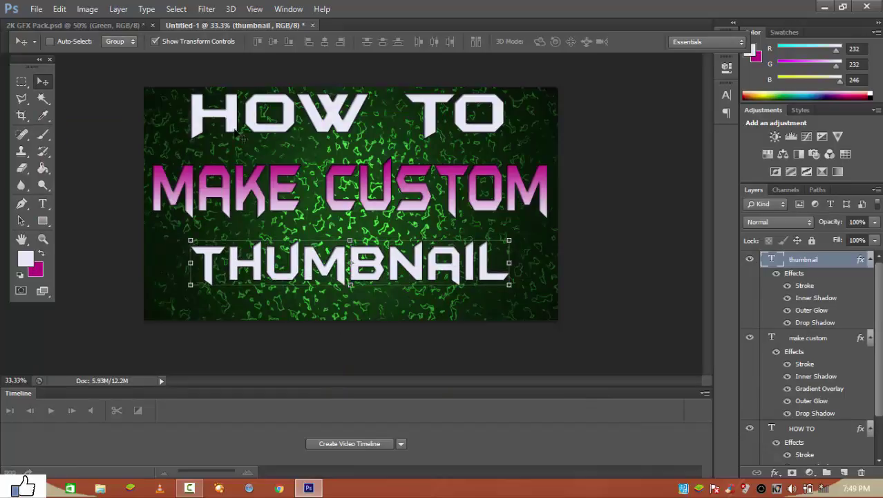
- Switch to the 2K GFX Pack.psd document and hide the Green overlay layer
{"action": "left_click", "coordinate": [77, 26]}
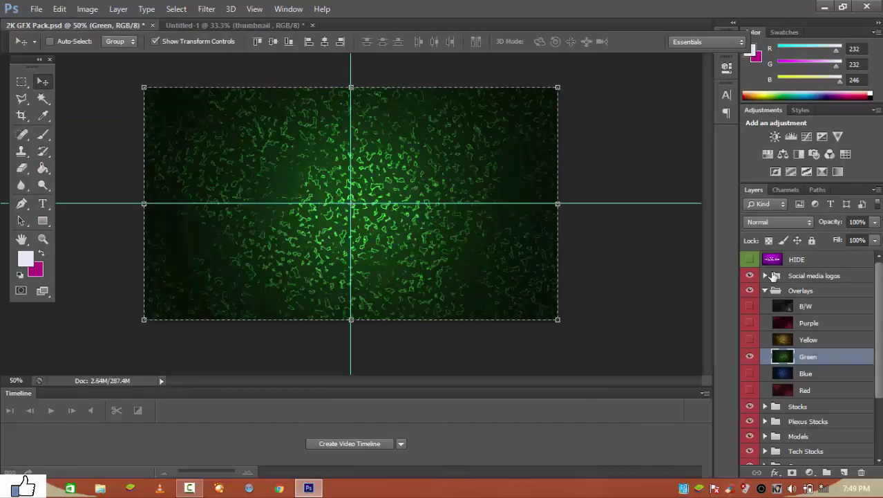
{"action": "left_click", "coordinate": [750, 357]}
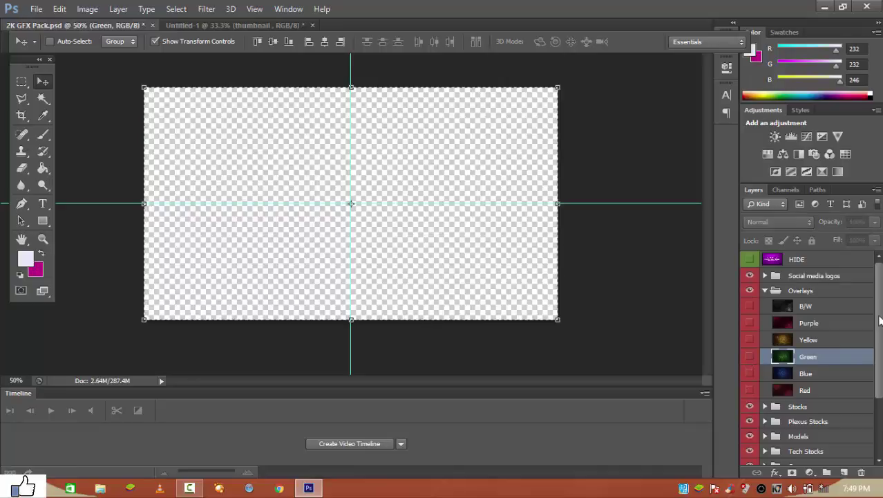
- Expand the Social media logos and White logos groups, select the Facebook layer and make the white logos visible
{"action": "left_click", "coordinate": [764, 276]}
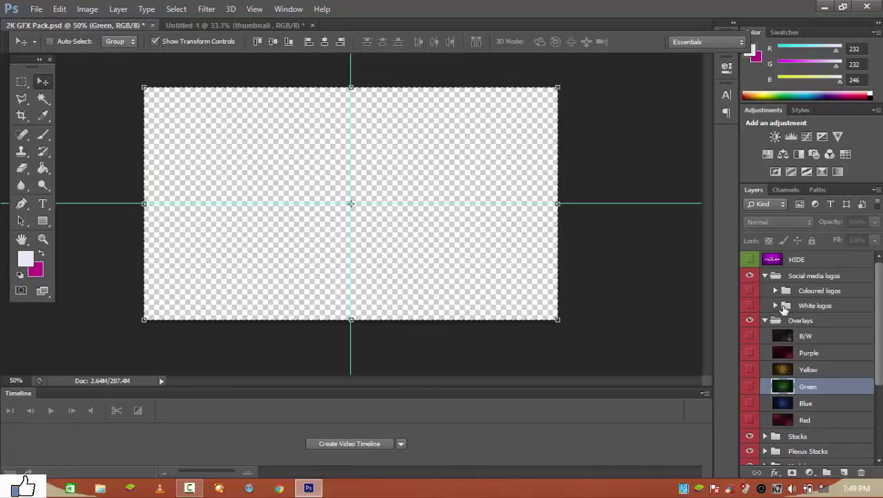
{"action": "left_click", "coordinate": [776, 306]}
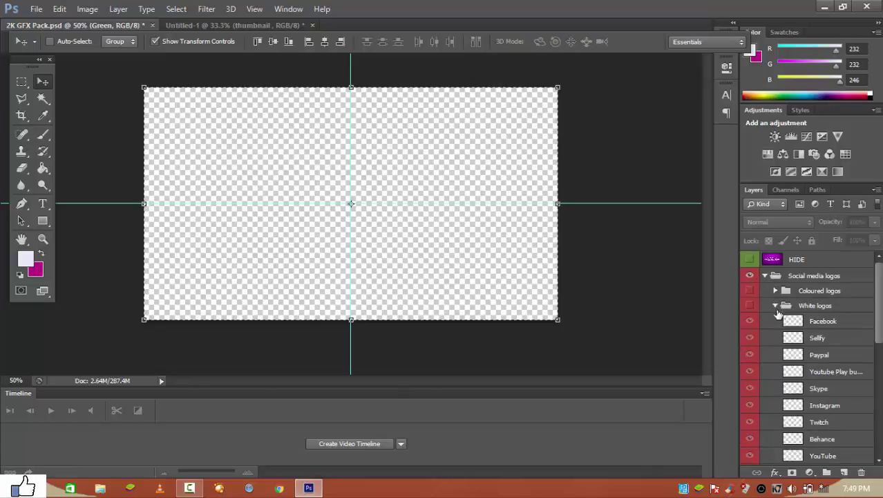
{"action": "left_click", "coordinate": [778, 320]}
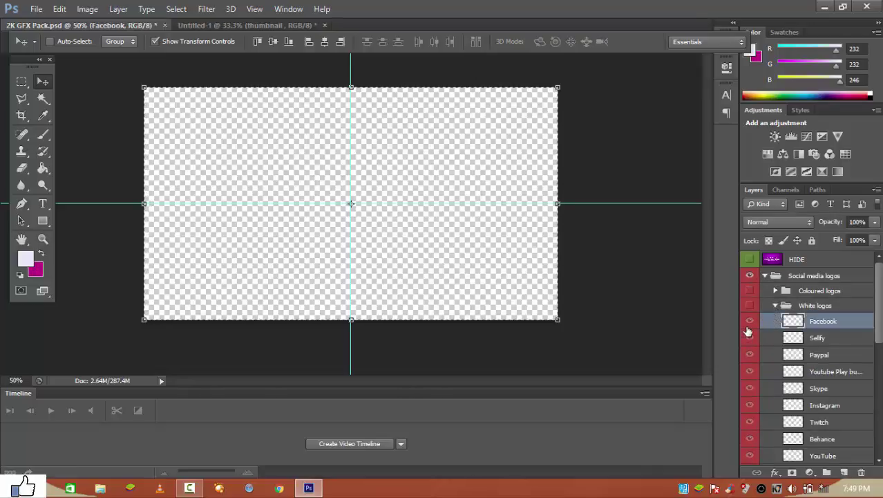
{"action": "left_click", "coordinate": [749, 325]}
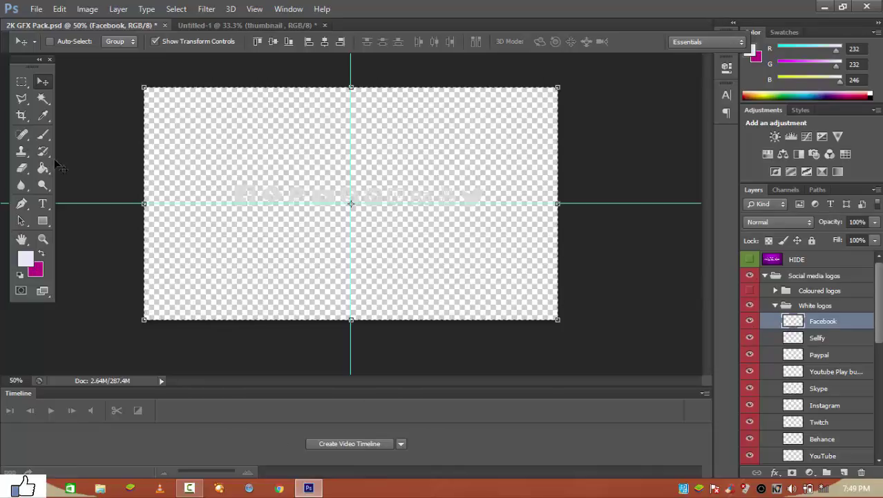
- Place the white Facebook logo in Untitled-1, scaled to about 208% by 198%, rotated about -27° and positioned beside "HOW TO" in the upper-left corner
{"action": "left_click", "coordinate": [206, 26]}
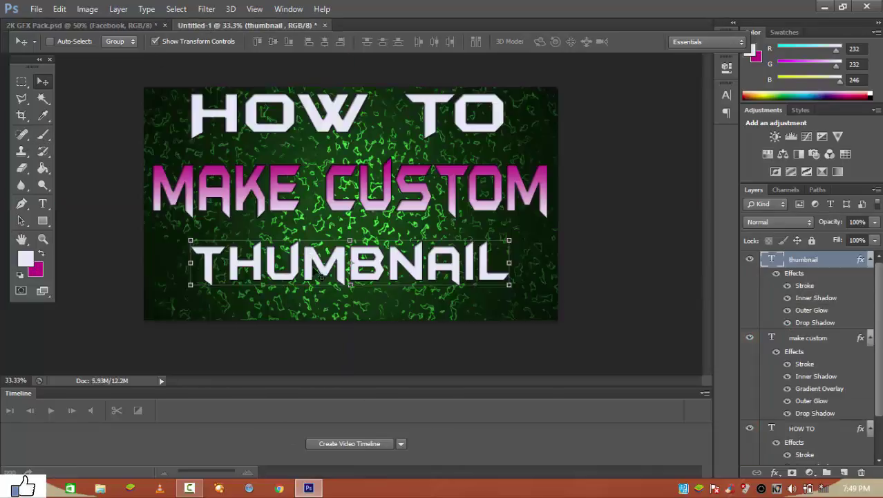
{"action": "key", "text": "ctrl+shift+alt+n"}
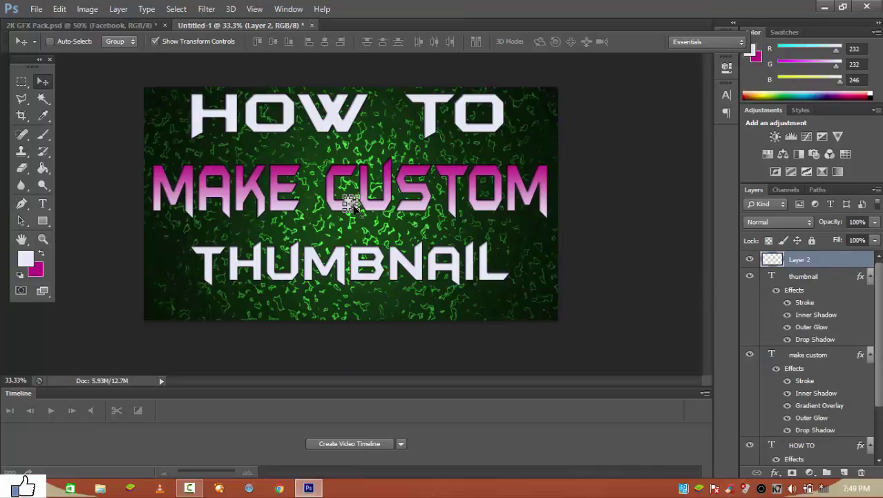
{"action": "key", "text": "ctrl+t"}
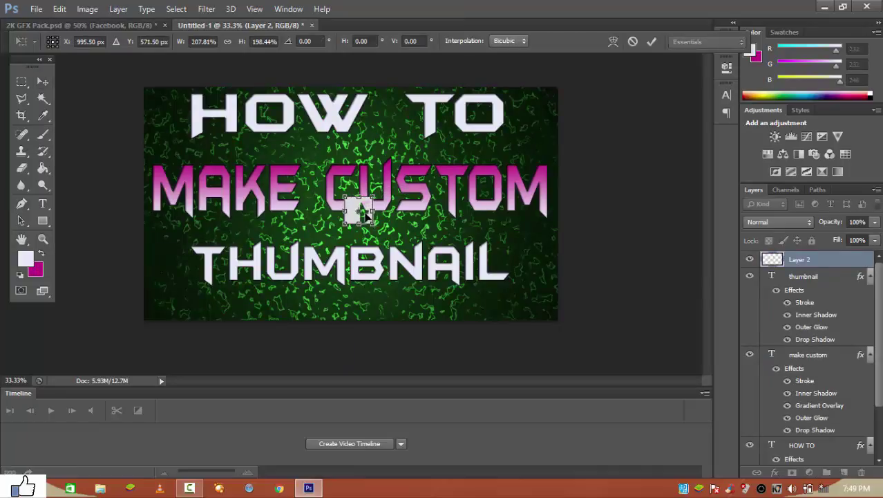
{"action": "left_click_drag", "start_coordinate": [367, 218], "coordinate": [309, 222]}
{"action": "left_click_drag", "start_coordinate": [187, 283], "coordinate": [154, 104]}
{"action": "left_click_drag", "start_coordinate": [181, 285], "coordinate": [163, 125]}
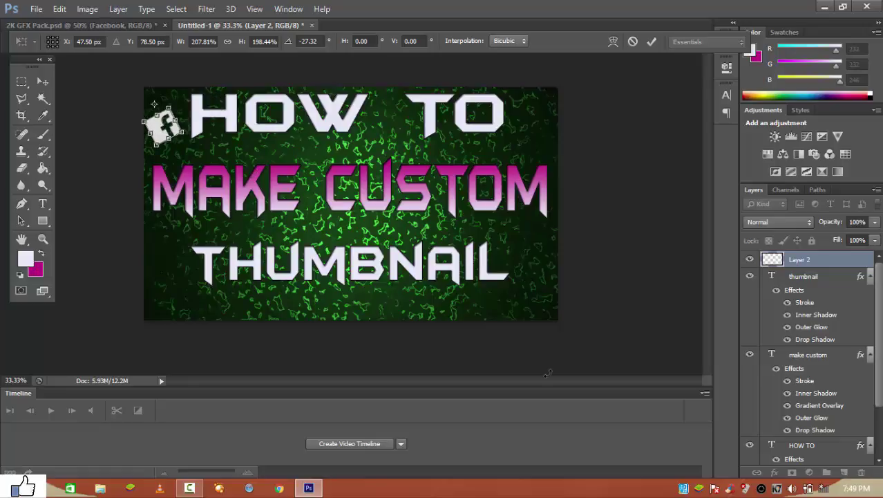
{"action": "key", "text": "Return"}
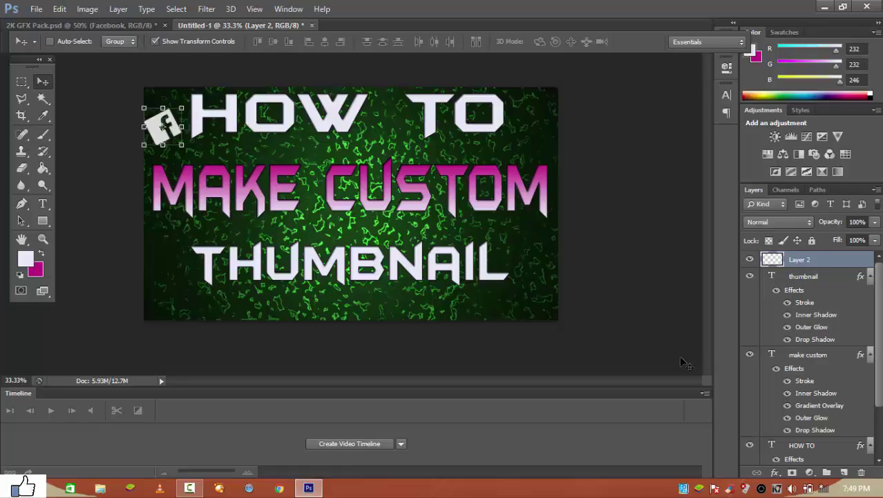
- Return to 2K GFX Pack.psd and pick the Youtube Play button layer from the White logos group
{"action": "left_click", "coordinate": [131, 27]}
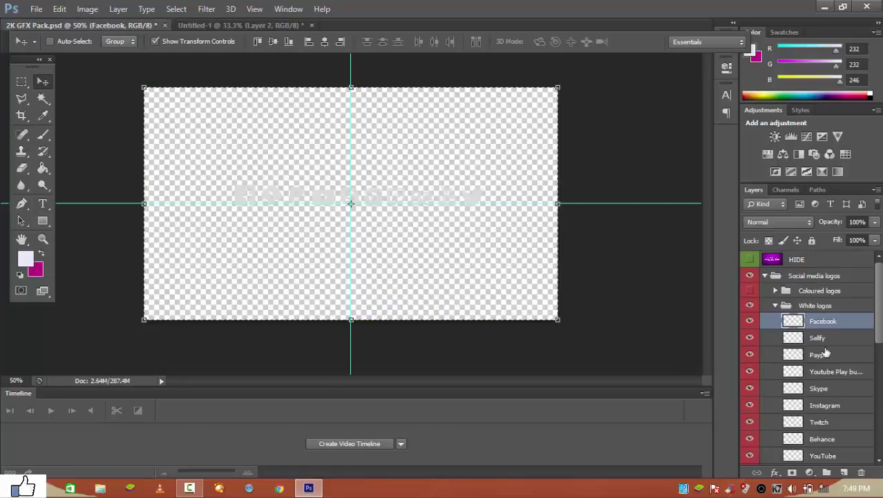
{"action": "left_click_drag", "start_coordinate": [879, 321], "coordinate": [880, 347]}
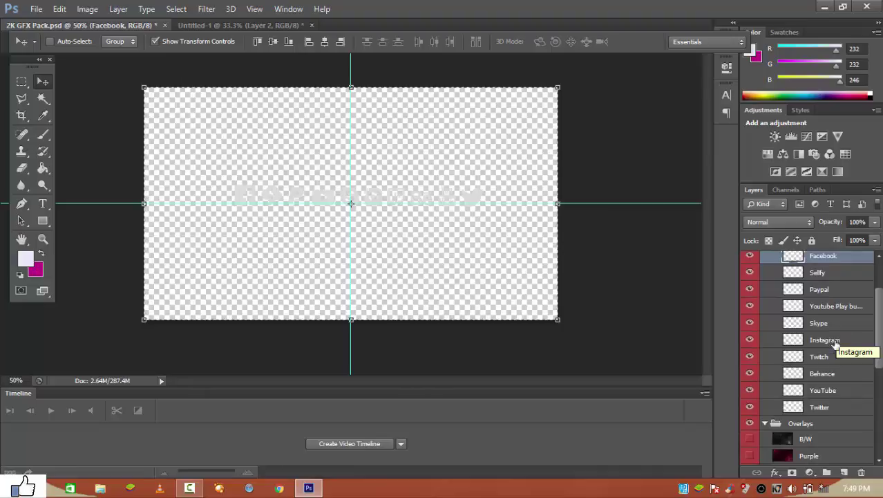
{"action": "left_click", "coordinate": [830, 309]}
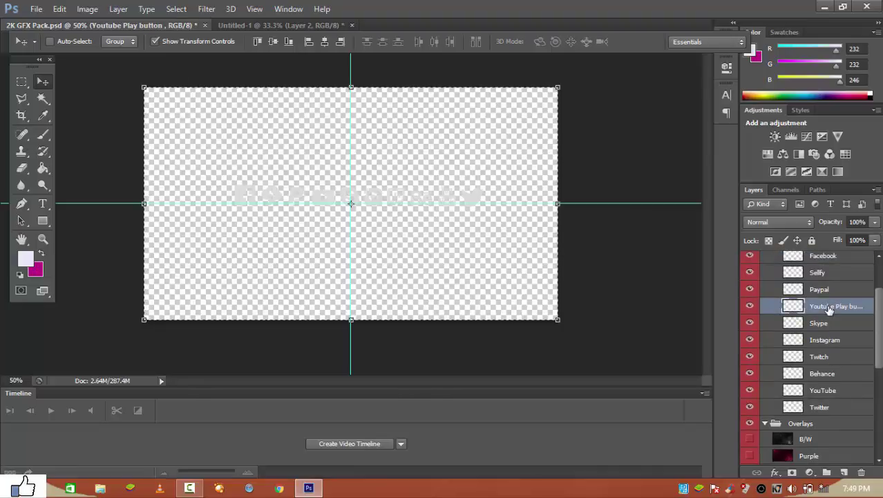
- Float the Untitled-1 window and place the YouTube play button logo there, enlarged and tilted, in the thumbnail's lower-right corner
{"action": "left_click_drag", "start_coordinate": [283, 24], "coordinate": [259, 46]}
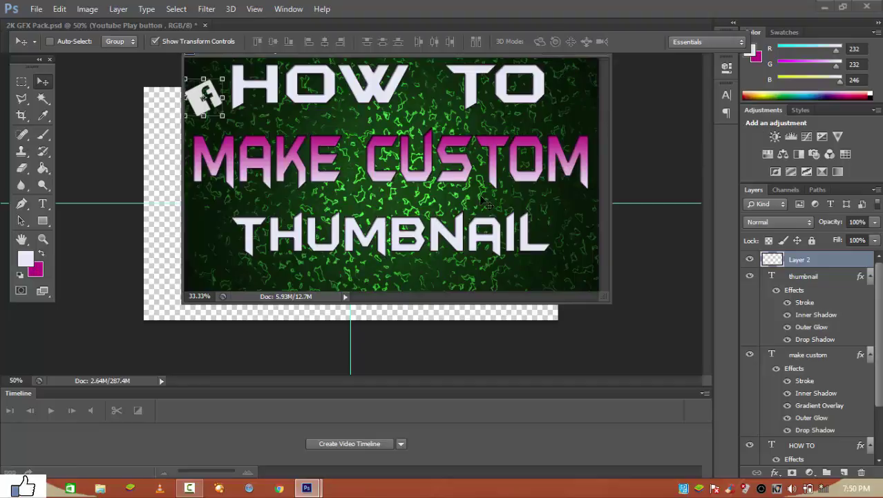
{"action": "key", "text": "ctrl+shift+alt+n"}
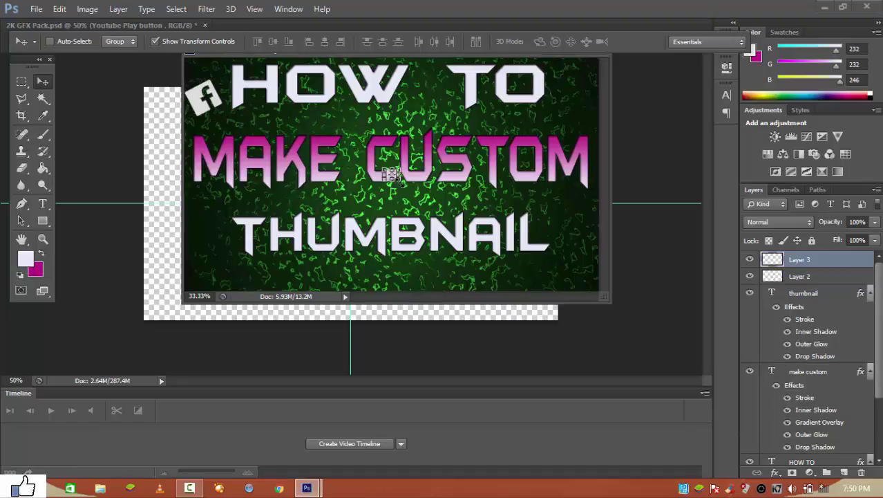
{"action": "key", "text": "ctrl+t"}
{"action": "left_click_drag", "start_coordinate": [388, 174], "coordinate": [589, 222]}
{"action": "key", "text": "Return"}
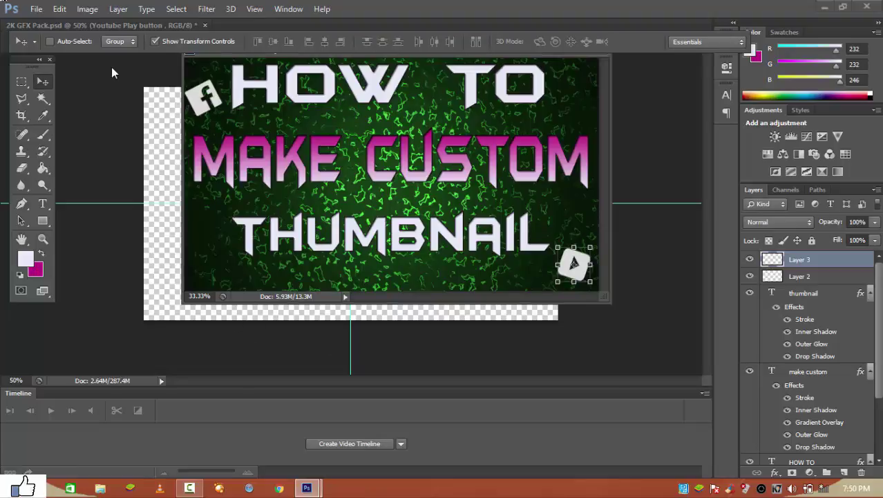
- Open round corners.png and copy its white rounded-corner frame over the whole thumbnail in Untitled-1
{"action": "key", "text": "ctrl+o"}
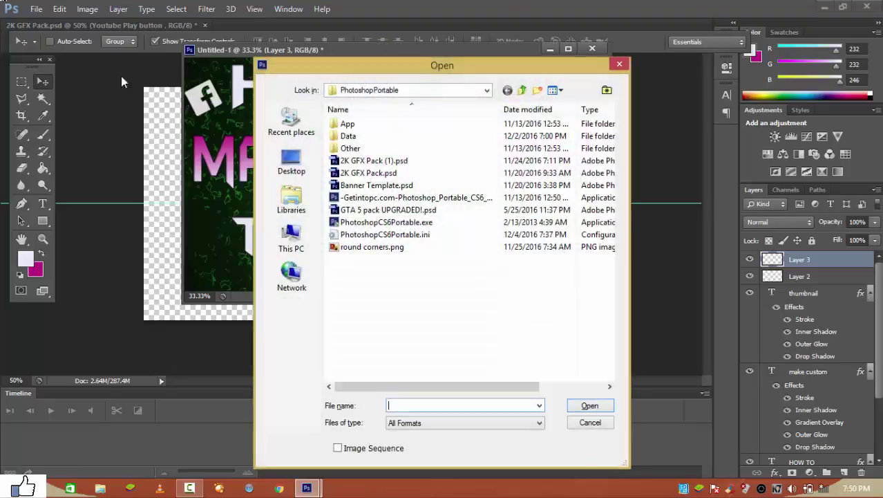
{"action": "left_click", "coordinate": [404, 251]}
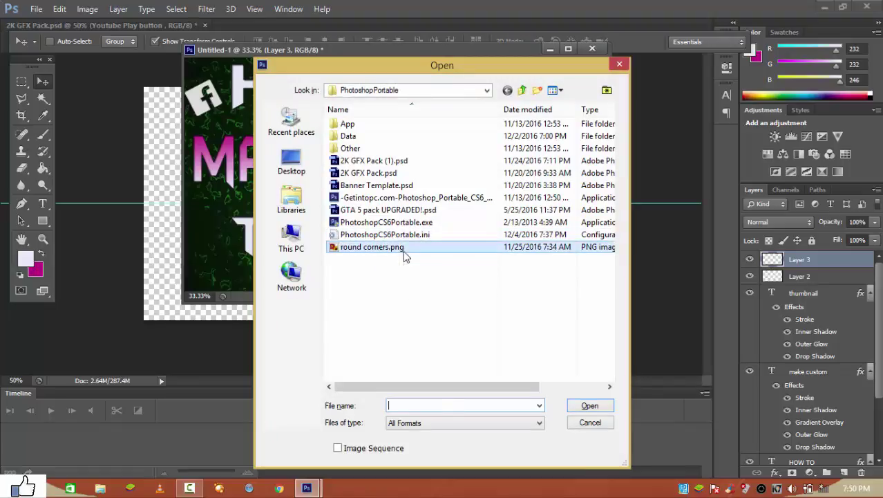
{"action": "left_click", "coordinate": [594, 407]}
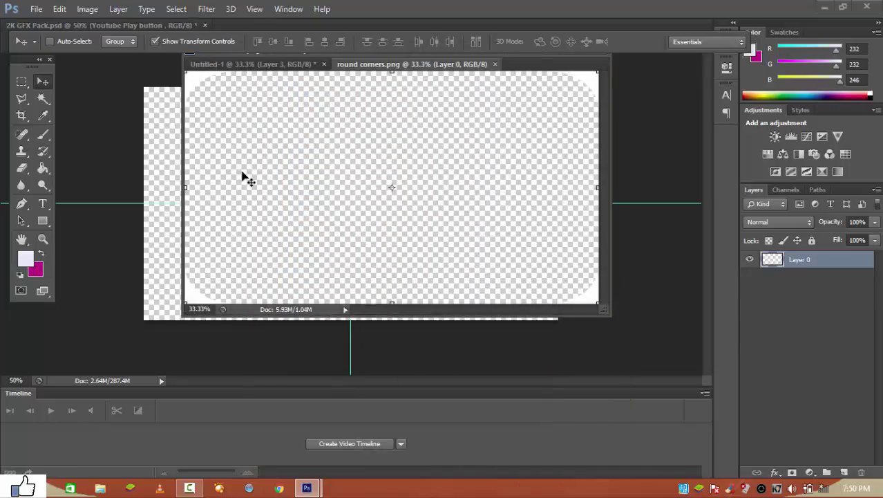
{"action": "key", "text": "ctrl+a"}
{"action": "left_click", "coordinate": [153, 163]}
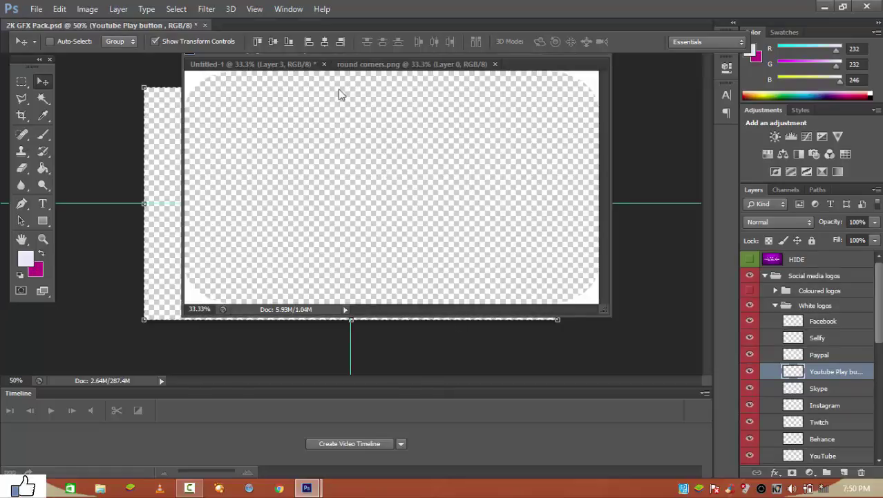
{"action": "left_click", "coordinate": [288, 67]}
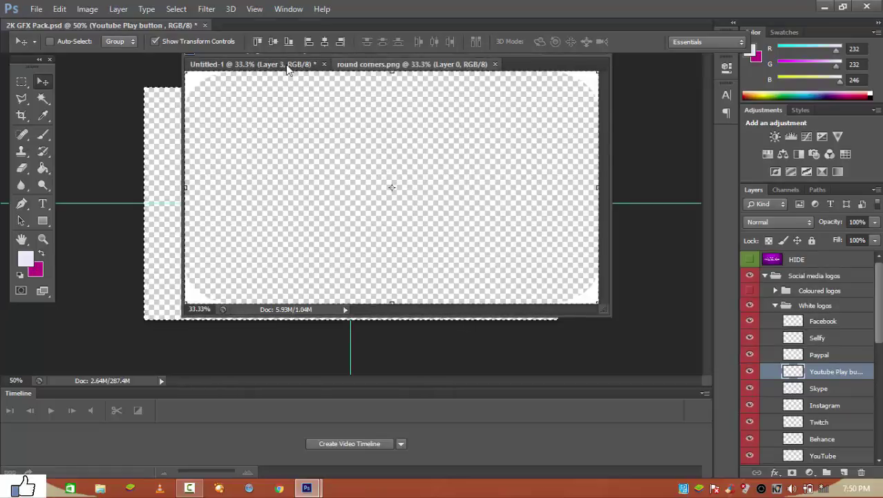
{"action": "key", "text": "ctrl+v"}
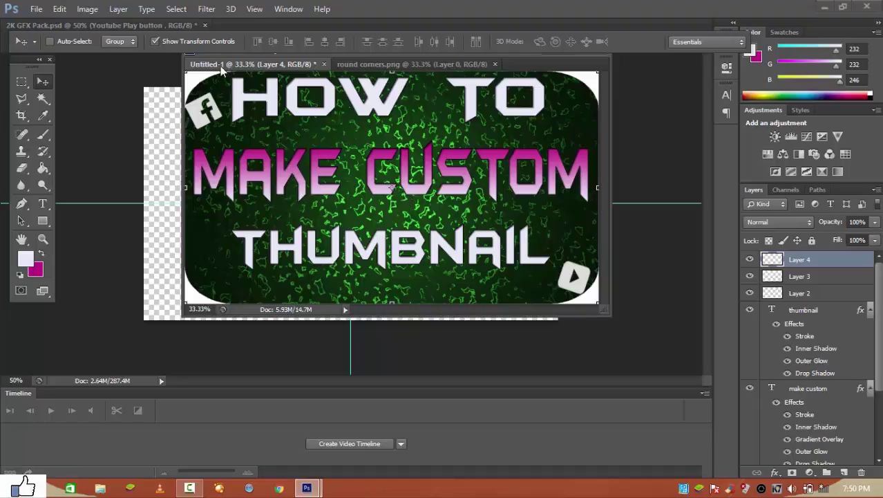
- Set up saving the thumbnail as a new file on the Desktop in JPEG format
{"action": "left_click", "coordinate": [36, 9]}
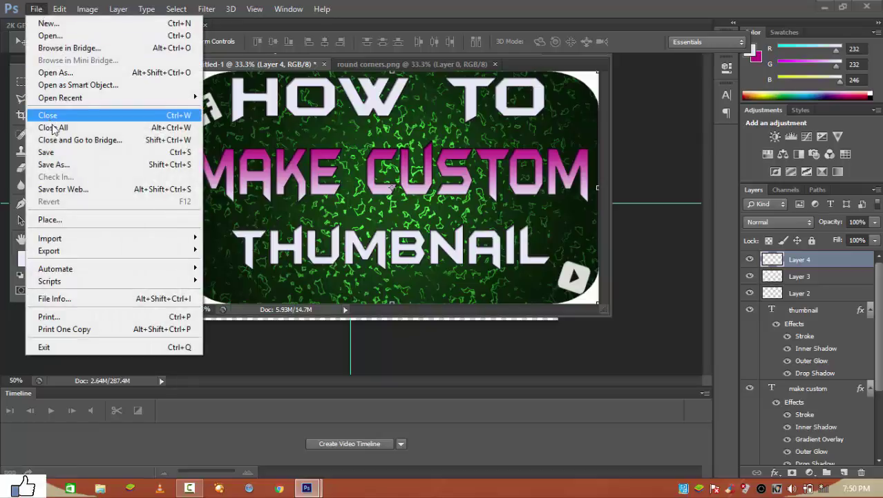
{"action": "left_click", "coordinate": [62, 165]}
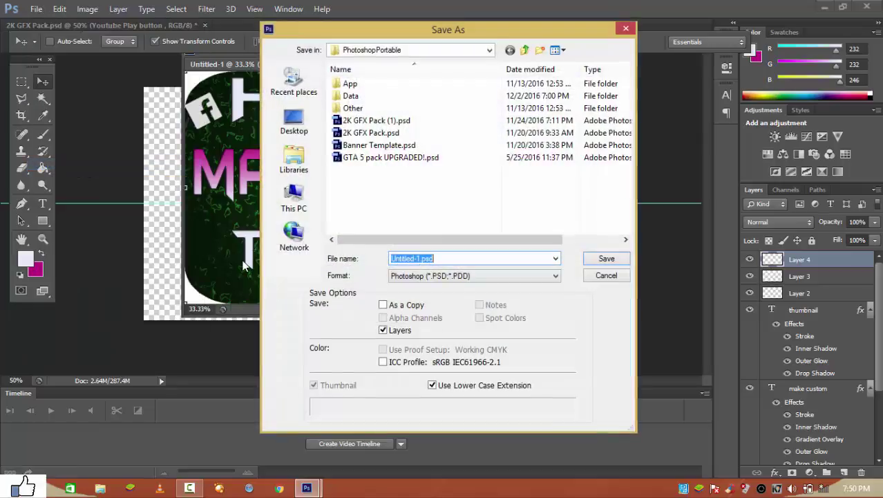
{"action": "left_click", "coordinate": [306, 125]}
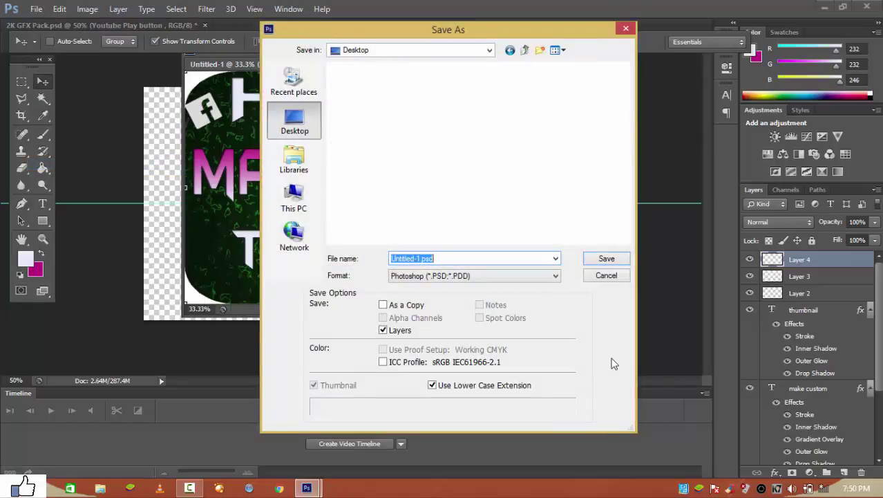
{"action": "left_click", "coordinate": [553, 276]}
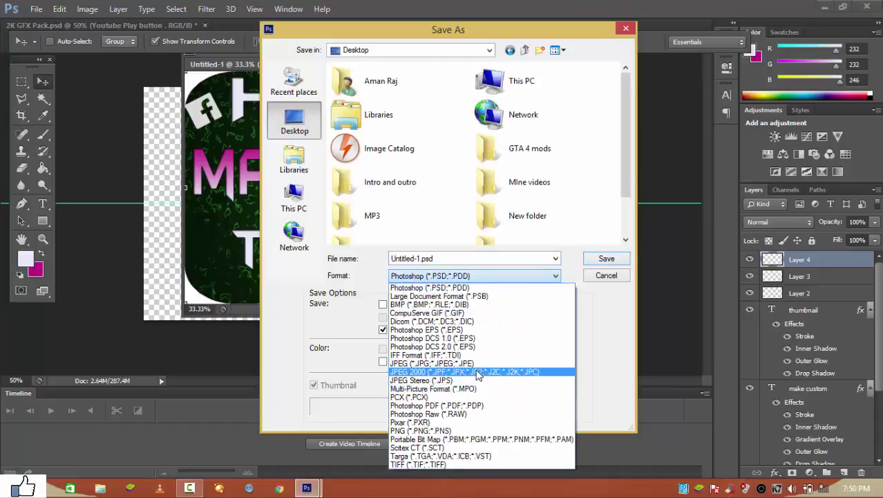
{"action": "left_click", "coordinate": [475, 363]}
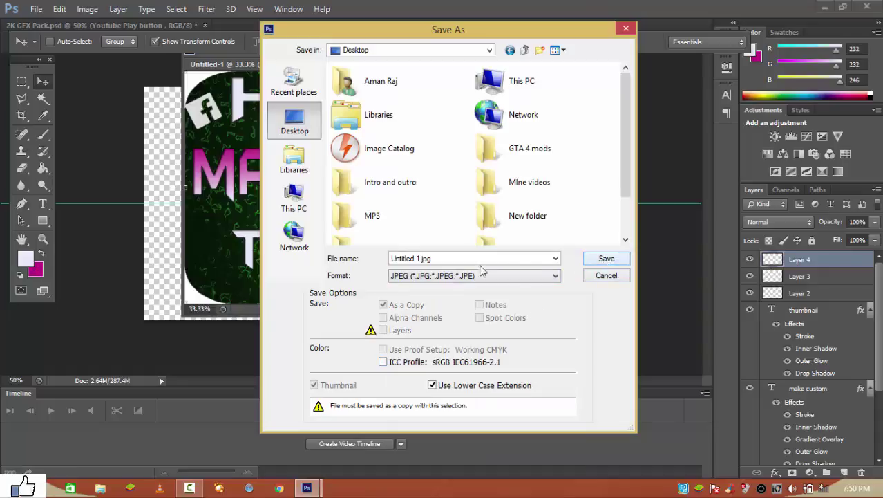
- Name the file "custom thubnail-1.jpg" and save it with Maximum JPEG quality 12 and the Baseline ("Standard") format option
{"action": "double_click", "coordinate": [414, 258]}
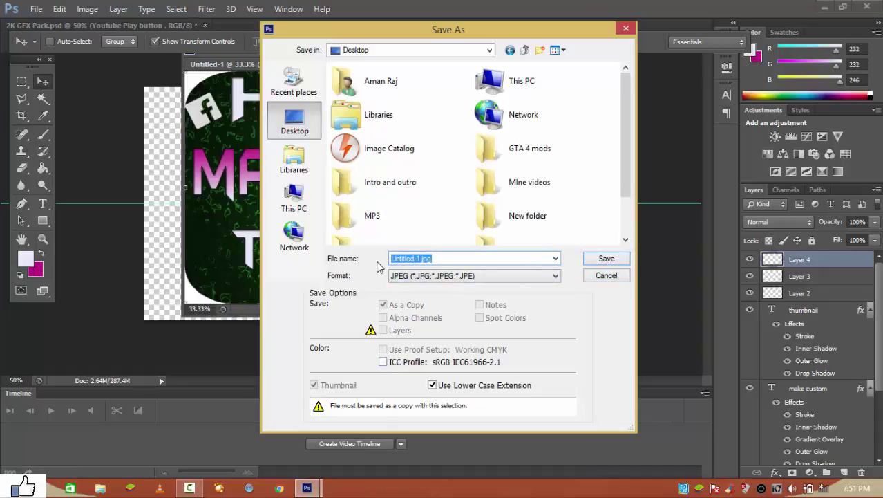
{"action": "left_click", "coordinate": [410, 259]}
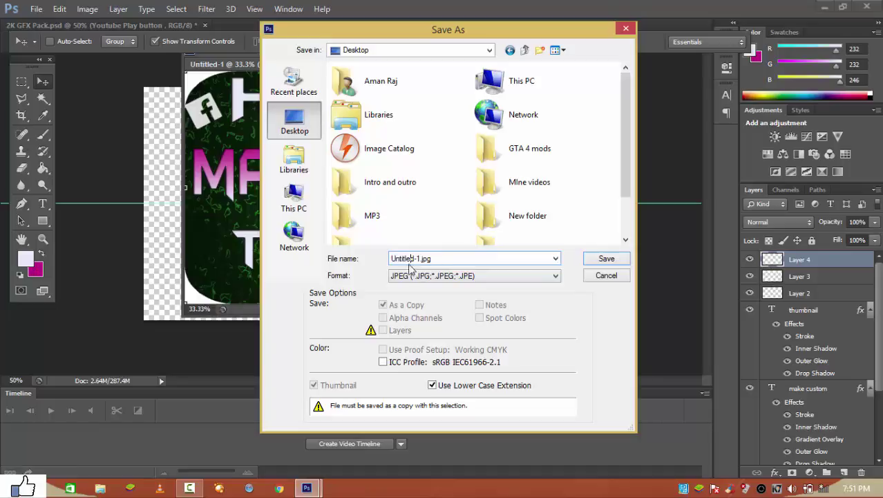
{"action": "key", "text": "BackSpace"}
{"action": "key", "text": "BackSpace"}
{"action": "key", "text": "BackSpace"}
{"action": "key", "text": "BackSpace"}
{"action": "key", "text": "BackSpace"}
{"action": "key", "text": "BackSpace"}
{"action": "key", "text": "BackSpace"}
{"action": "key", "text": "BackSpace"}
{"action": "type", "text": "cust"}
{"action": "key", "text": "BackSpace"}
{"action": "key", "text": "BackSpace"}
{"action": "type", "text": "o"}
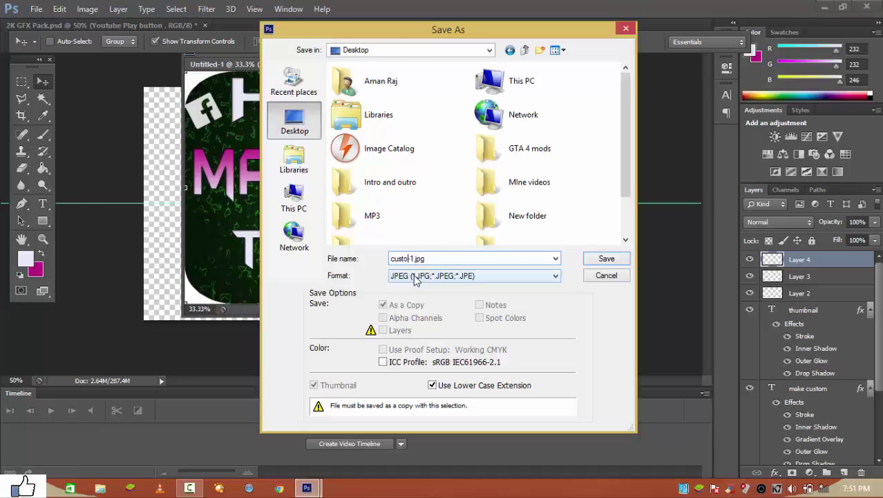
{"action": "type", "text": "m thubnail"}
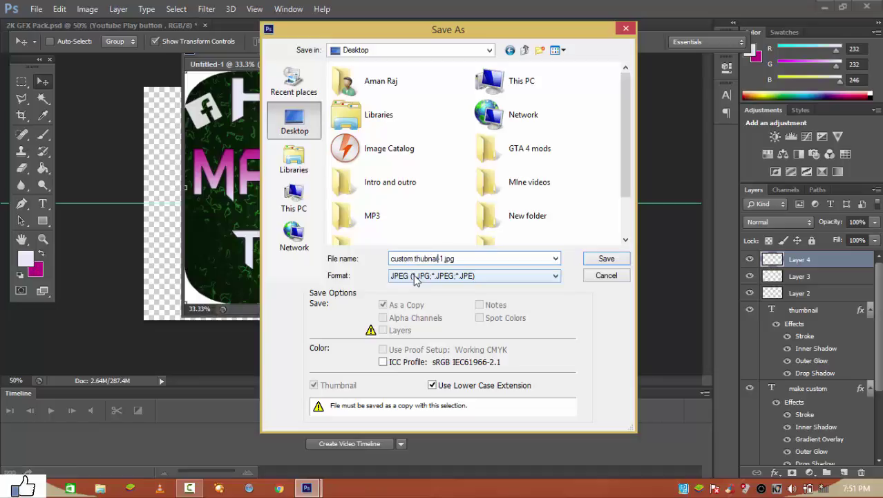
{"action": "left_click", "coordinate": [622, 257]}
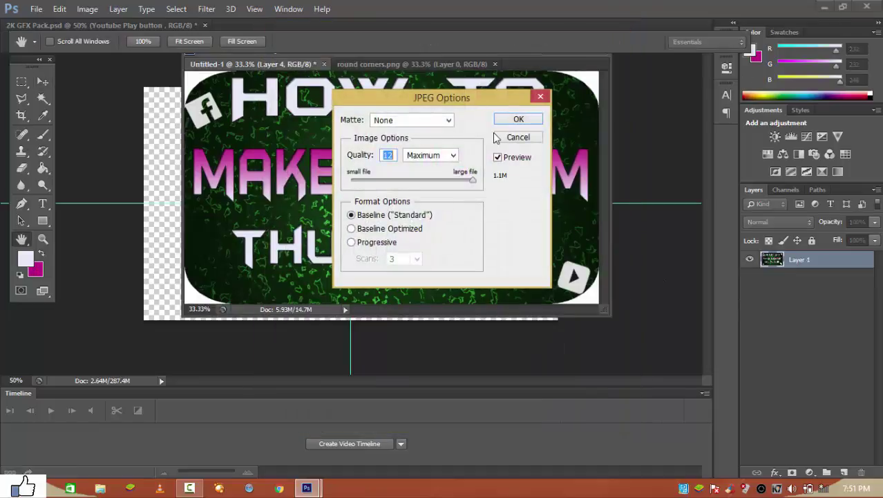
{"action": "left_click", "coordinate": [517, 119]}
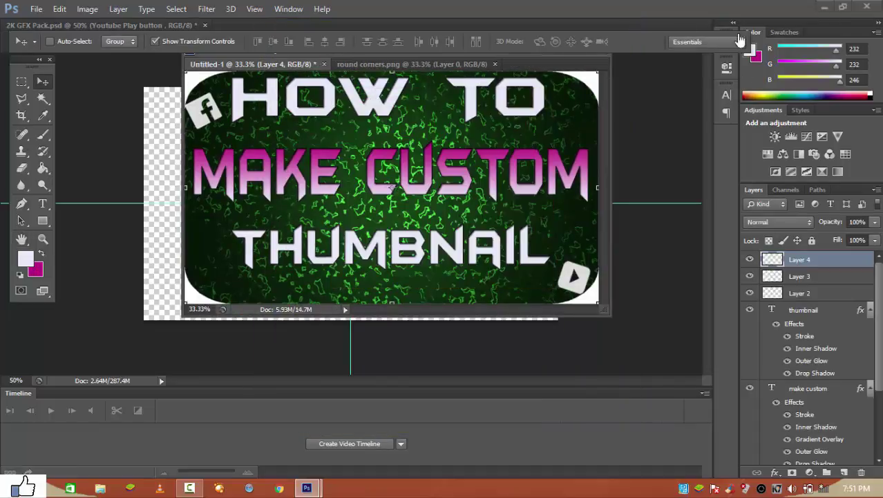
- Switch to the Windows desktop, preview the saved custom thubnail-1.jpg in Windows Photo Viewer and close the preview
{"action": "key", "text": "alt+Tab"}
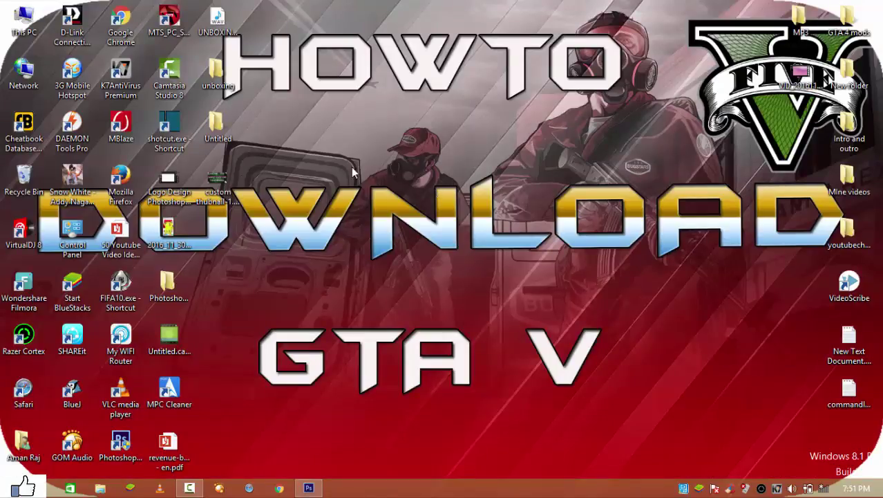
{"action": "left_click", "coordinate": [220, 185]}
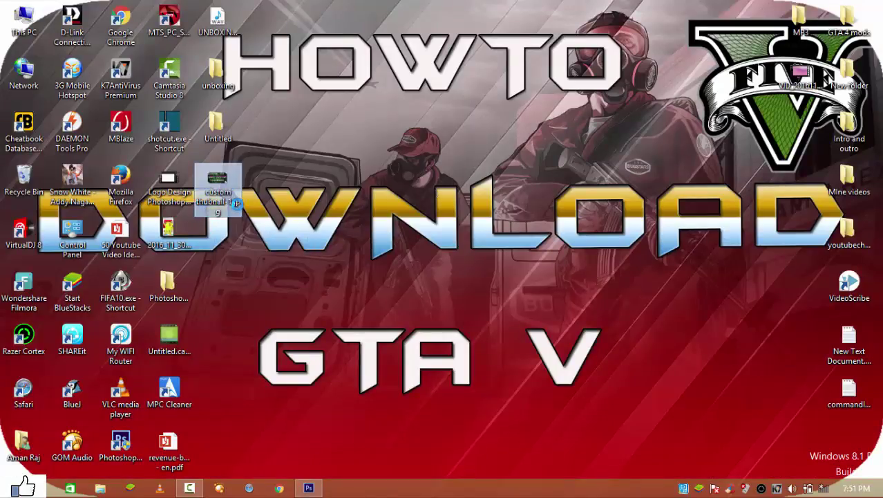
{"action": "right_click", "coordinate": [222, 175]}
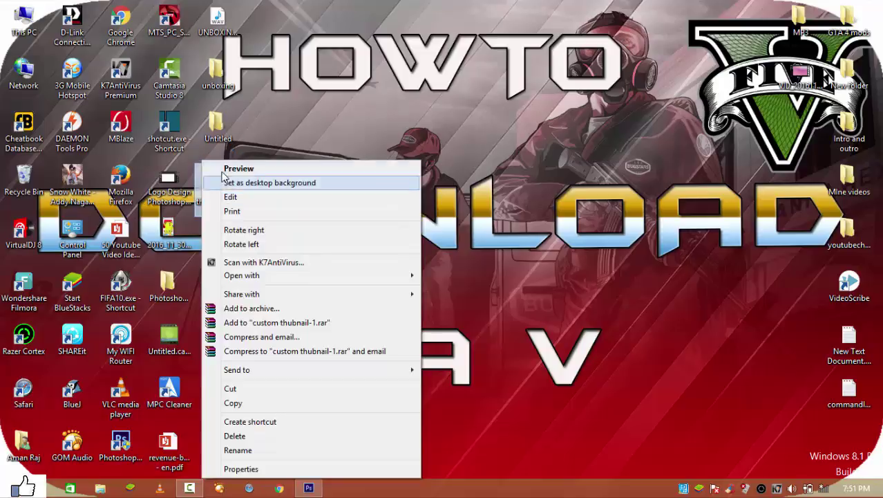
{"action": "left_click", "coordinate": [235, 182]}
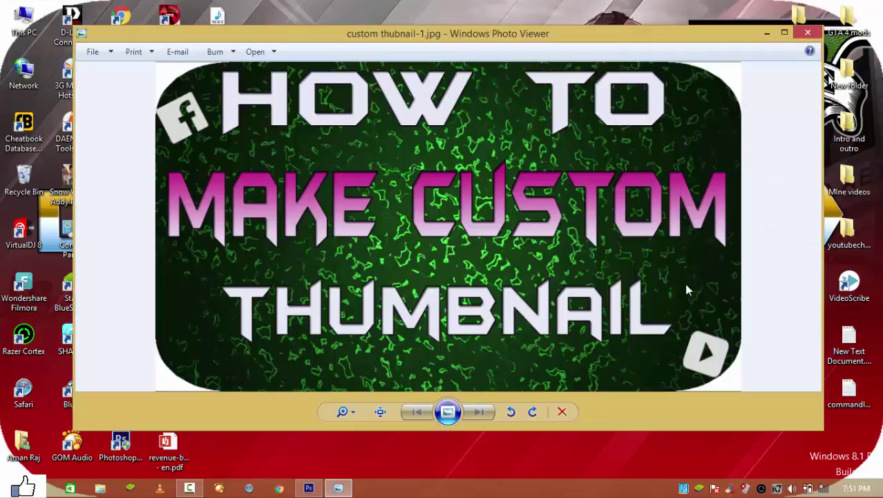
{"action": "left_click", "coordinate": [815, 31]}
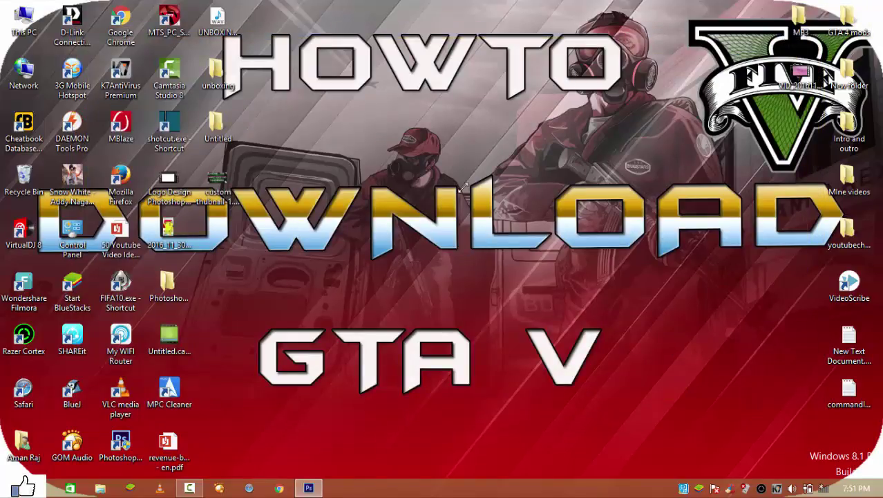
- Set custom thubnail-1.jpg as the desktop background and refresh the desktop twice
{"action": "right_click", "coordinate": [232, 164]}
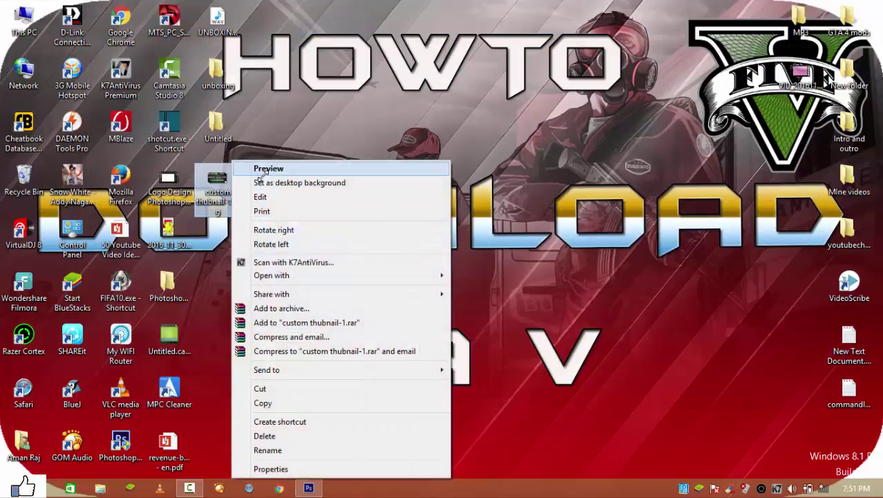
{"action": "left_click", "coordinate": [264, 181]}
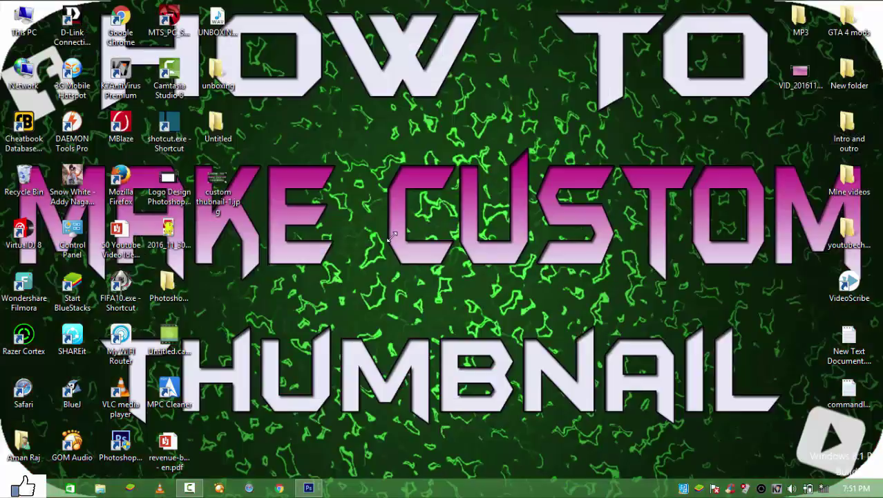
{"action": "right_click", "coordinate": [390, 234]}
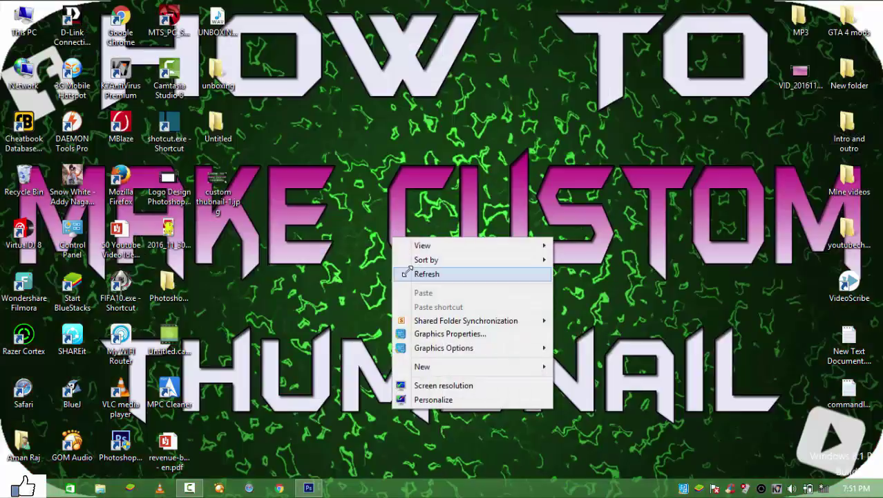
{"action": "left_click", "coordinate": [409, 274]}
{"action": "right_click", "coordinate": [356, 174]}
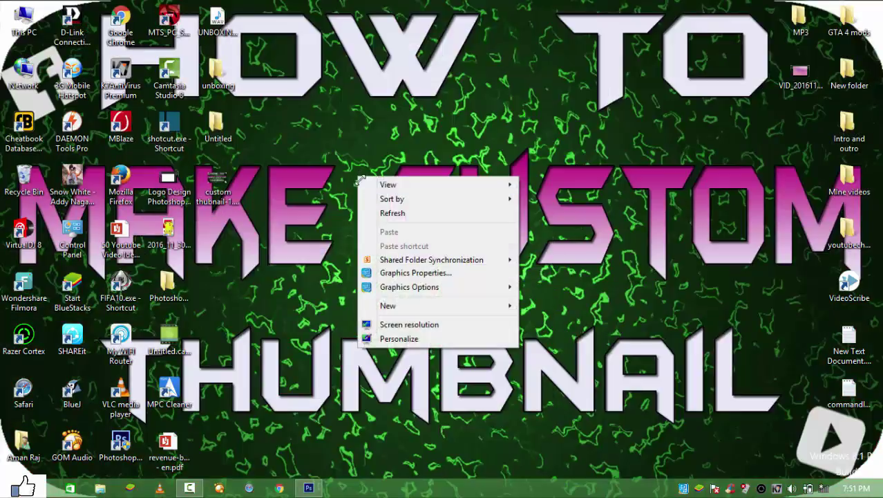
{"action": "left_click", "coordinate": [376, 213]}
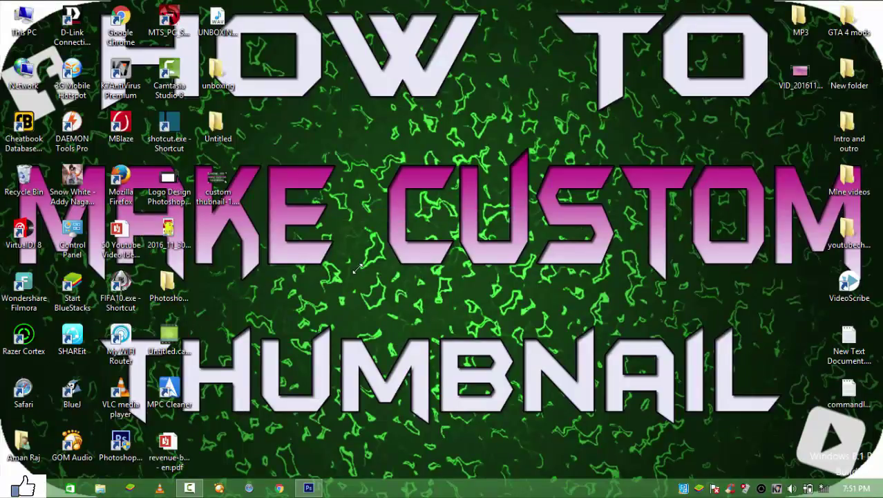